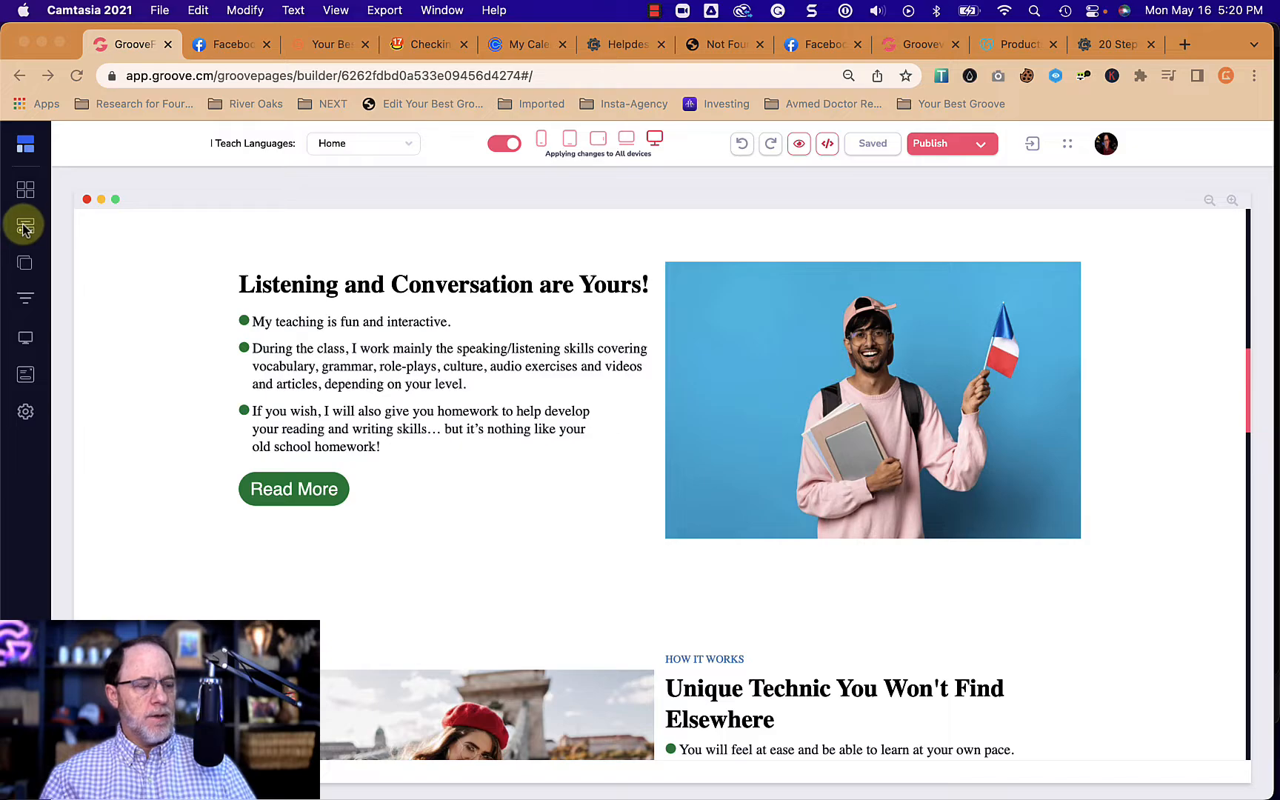
Add a Button element above the "Listening and Conversation are Yours!" heading
left_click(22, 234)
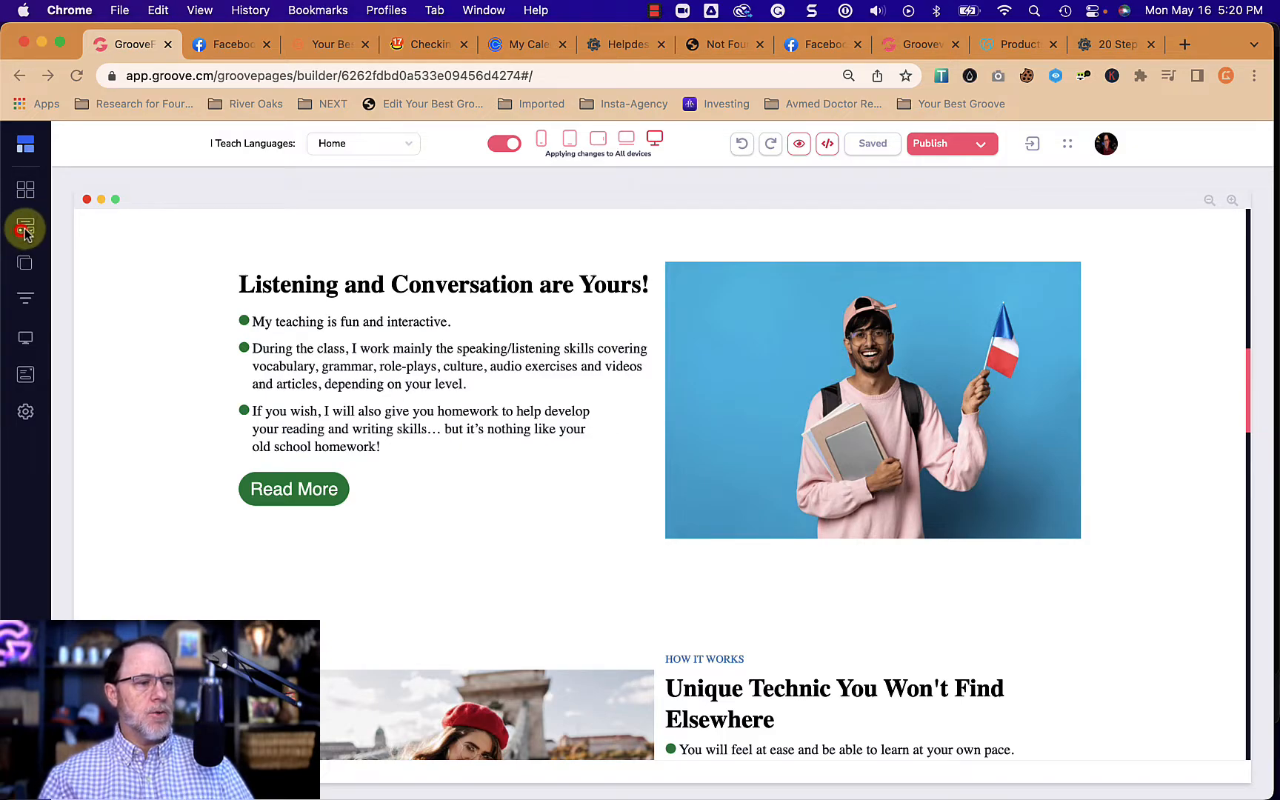
left_click(27, 235)
scroll(143, 420, "down", 10)
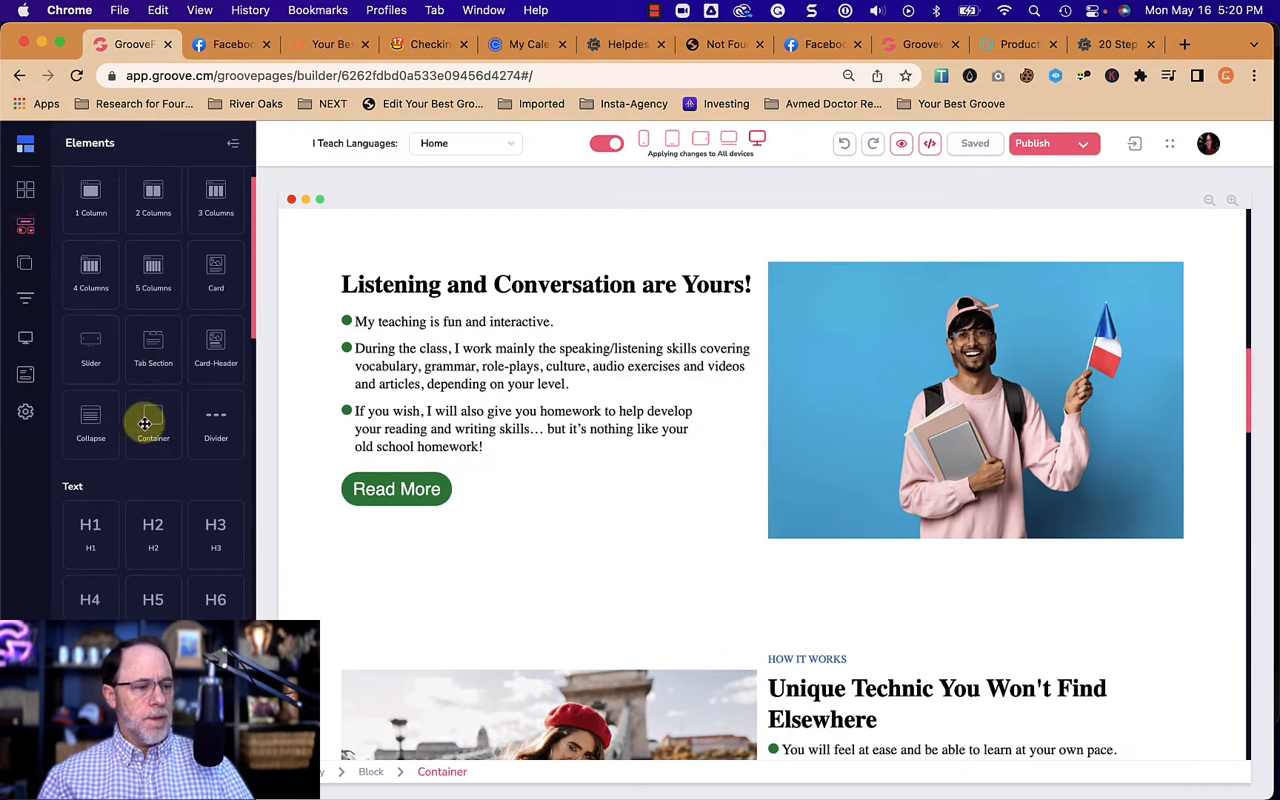
scroll(145, 423, "down", 5)
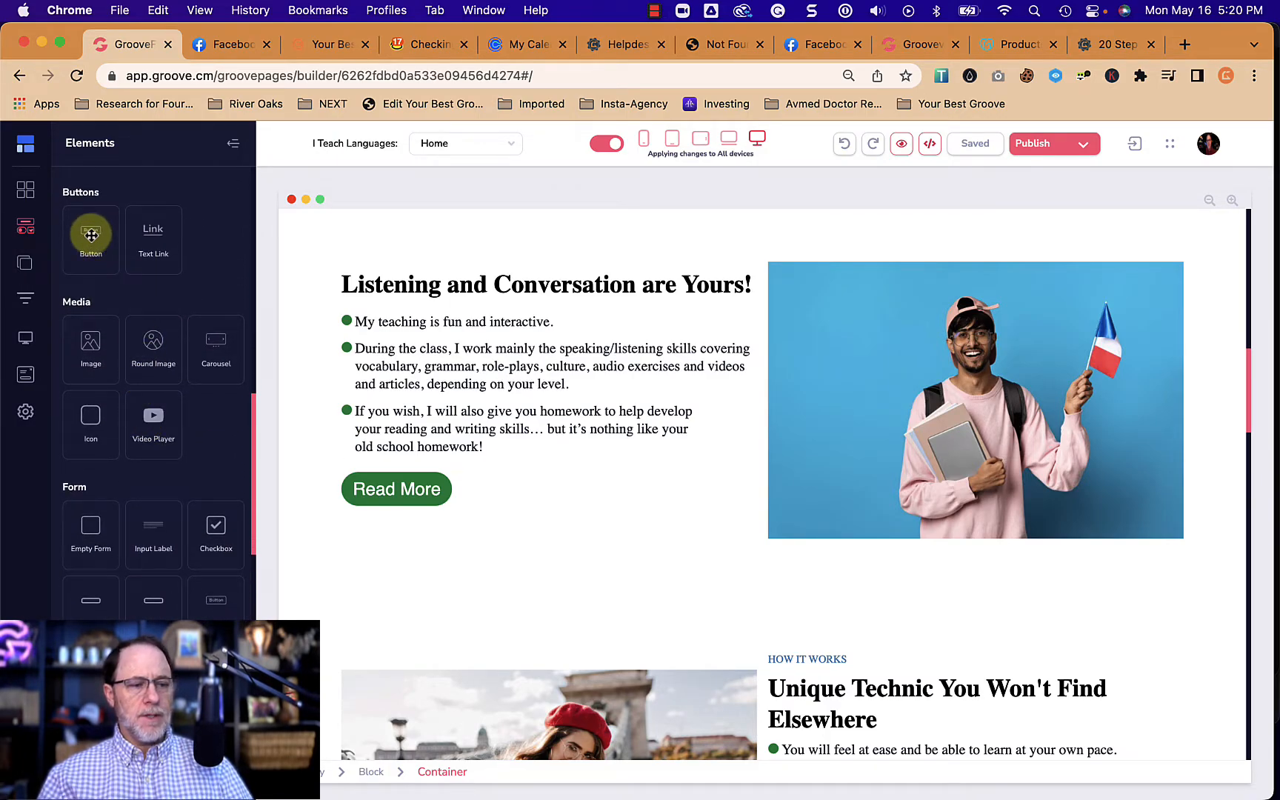
left_click_drag(90, 241, 603, 290)
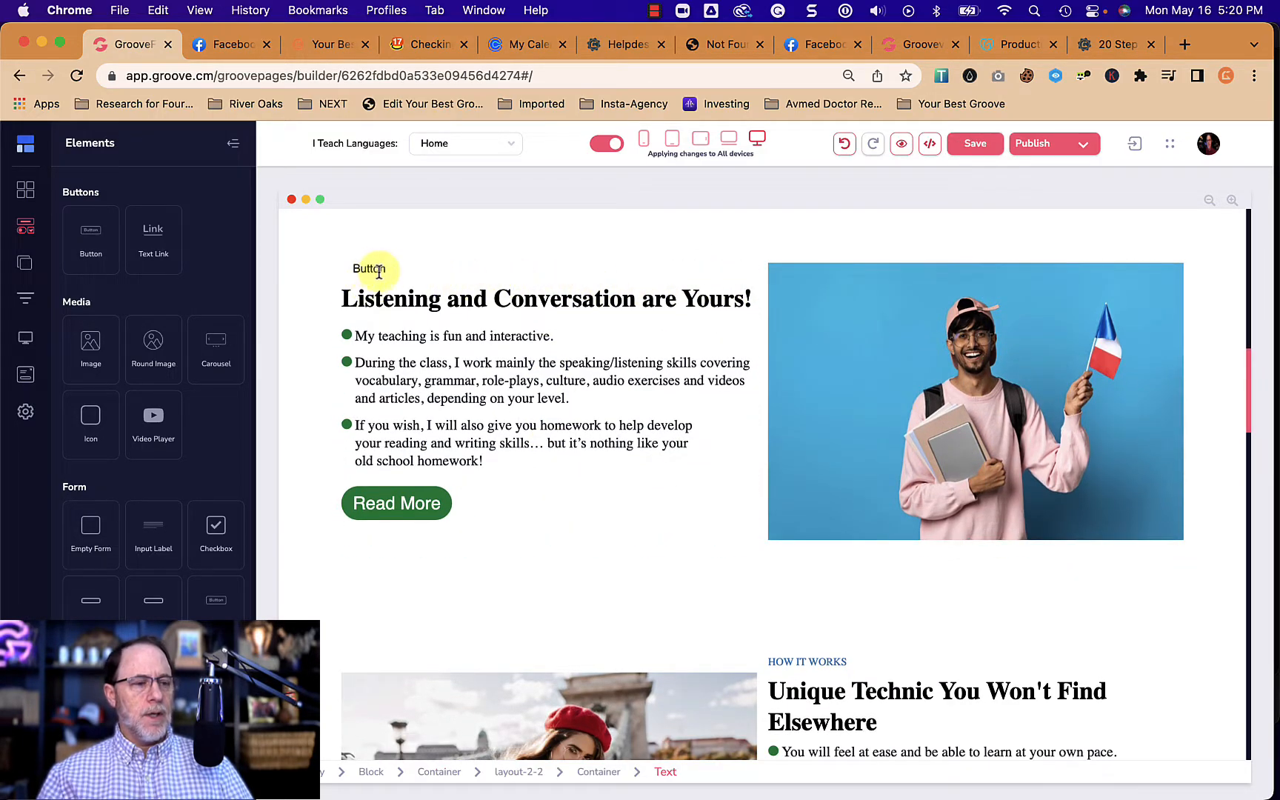
left_click(378, 270)
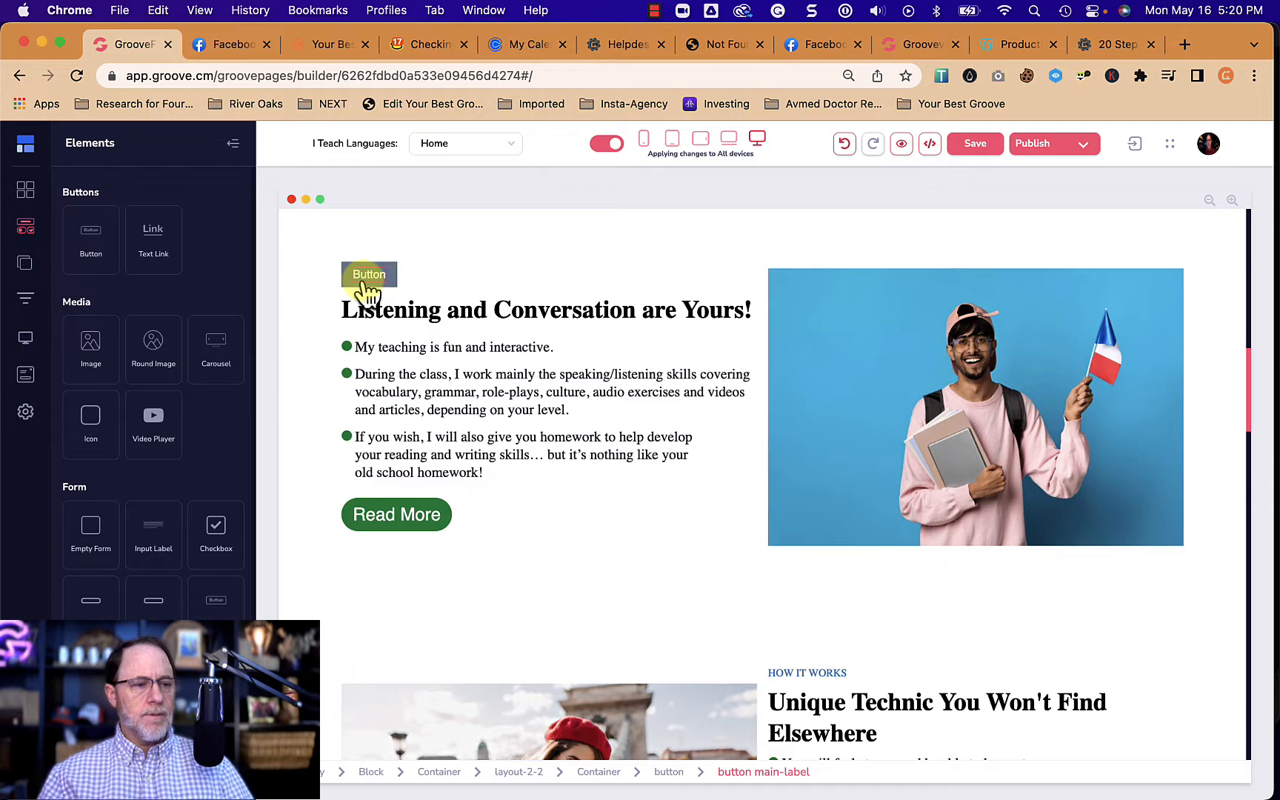
Configure the new button with the Standard link mode and link it to a Page
left_click(367, 292)
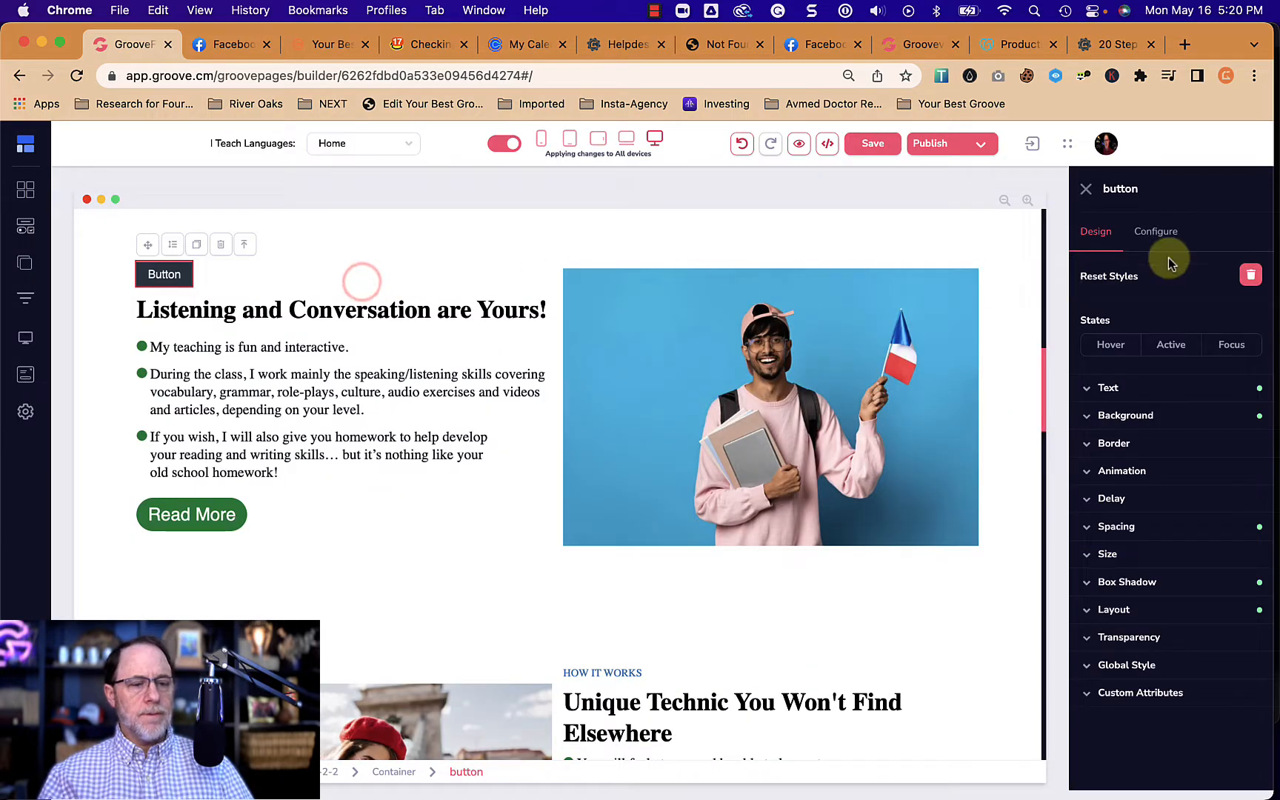
left_click(1165, 233)
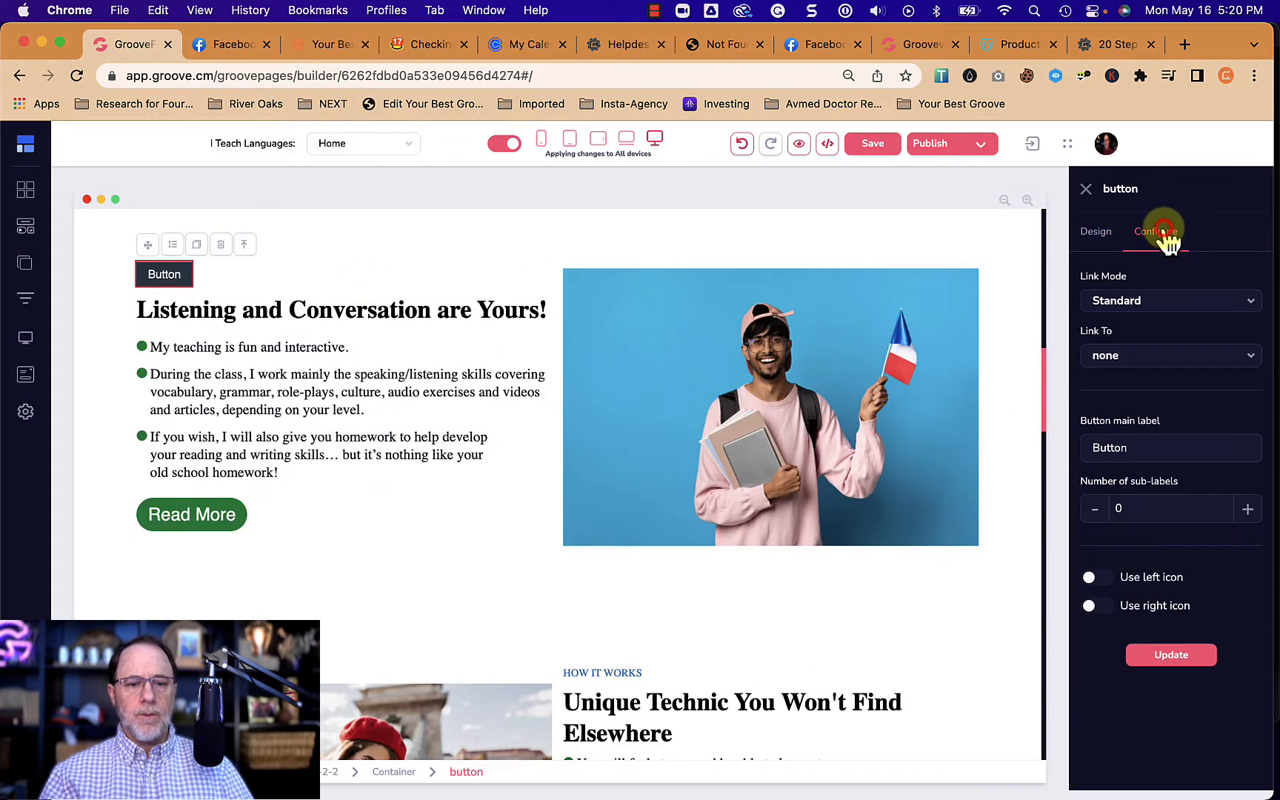
left_click(1165, 304)
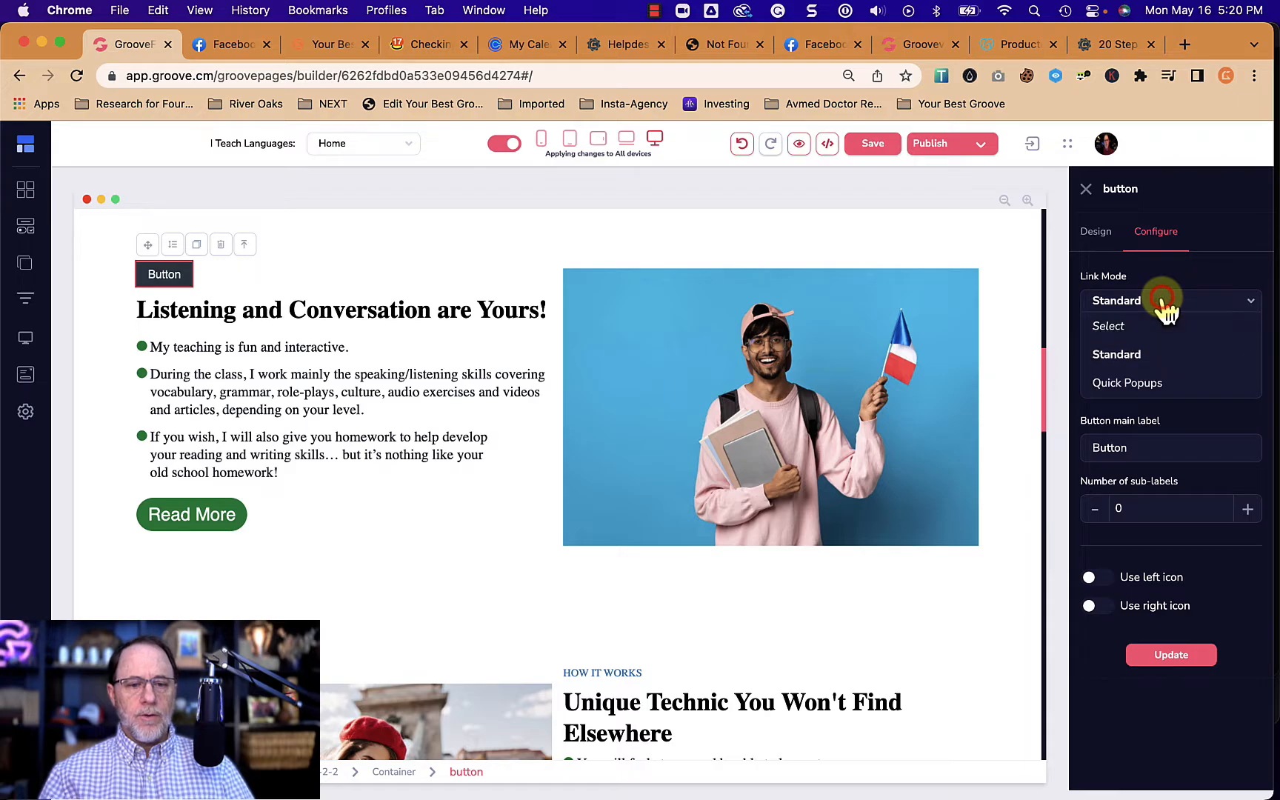
left_click(1123, 356)
left_click(1139, 354)
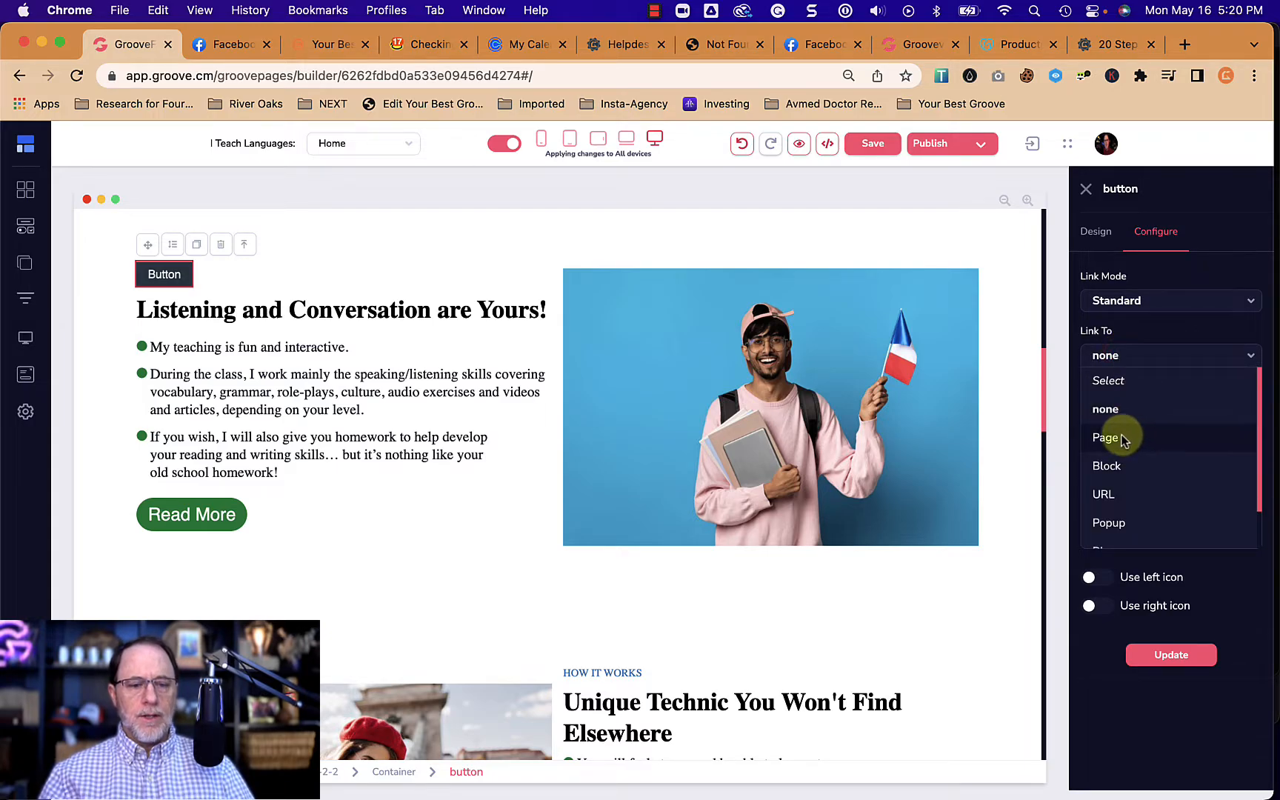
left_click(1121, 438)
left_click(1141, 357)
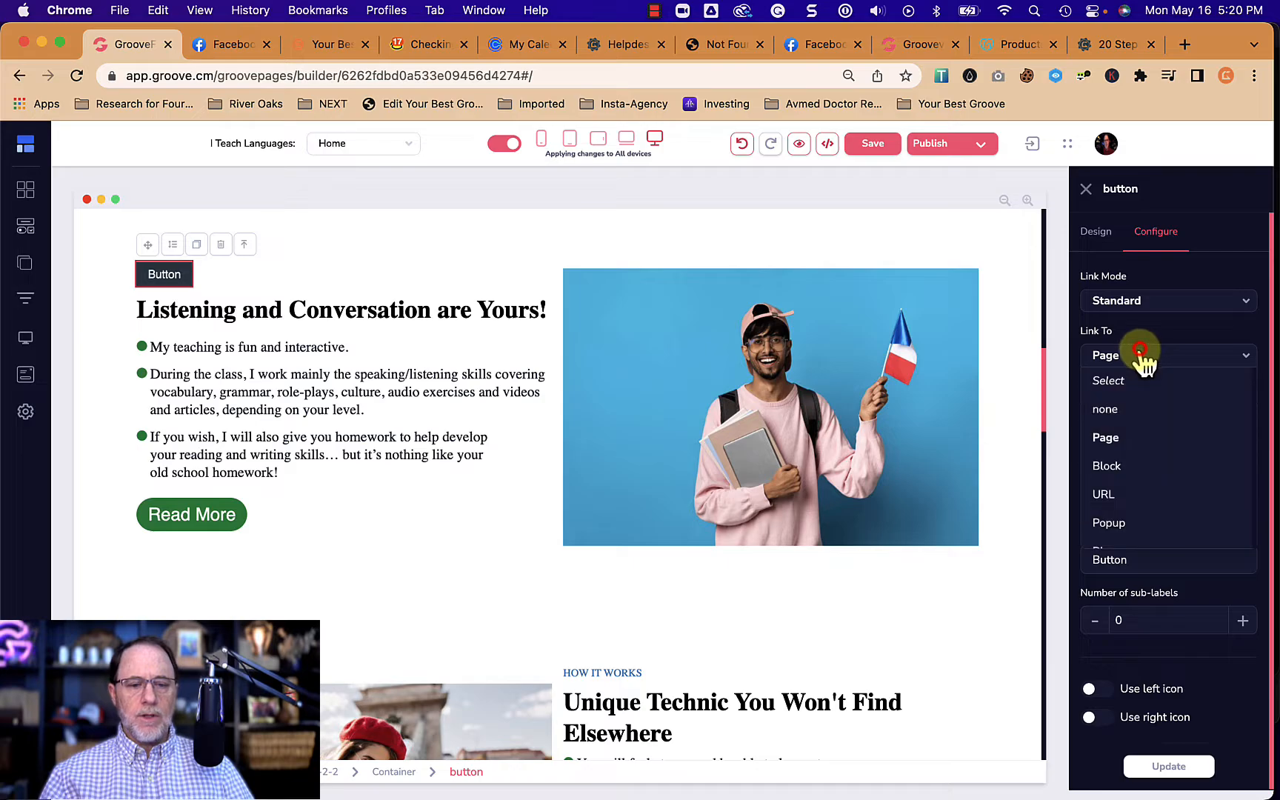
left_click(1113, 437)
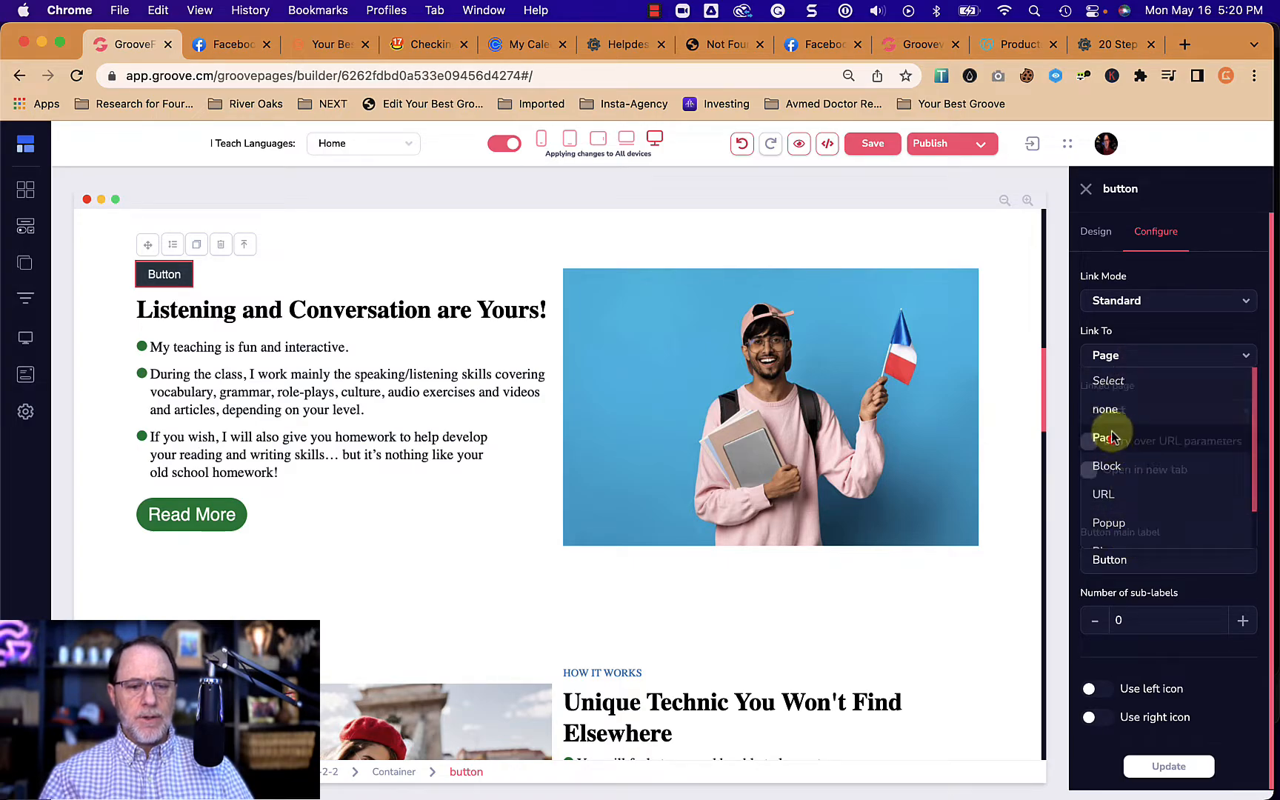
Choose Home as the button's linked page, set its main label to "NEW BUTTON FOR EXAMPLE" and apply the update
left_click(1130, 419)
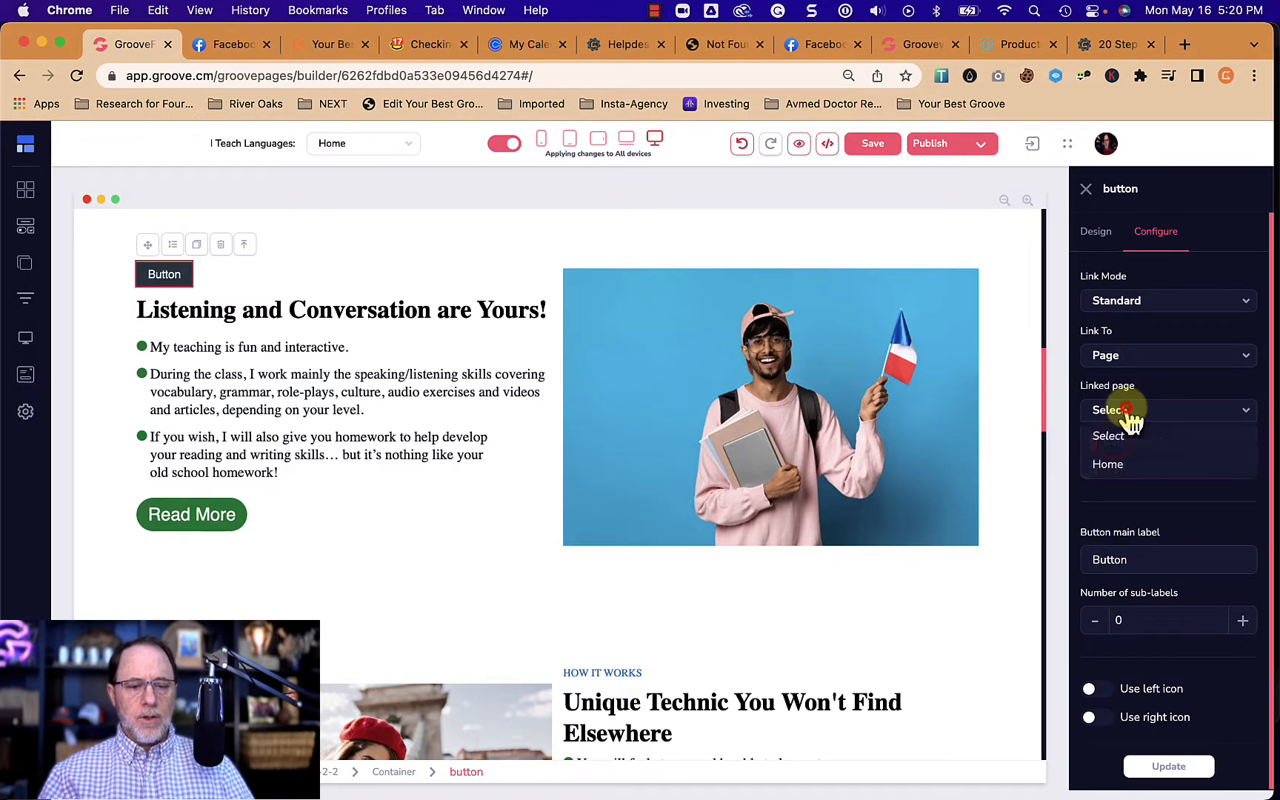
left_click(1113, 469)
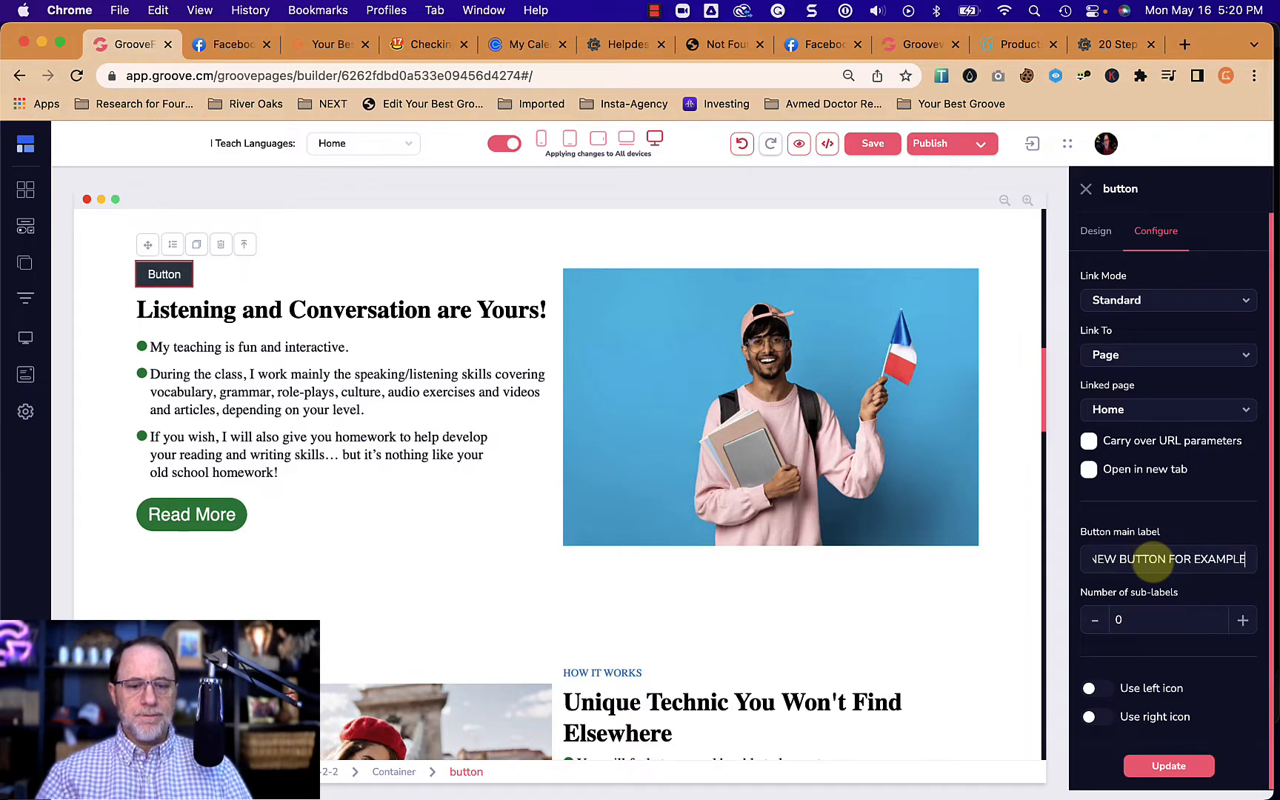
left_click(1185, 768)
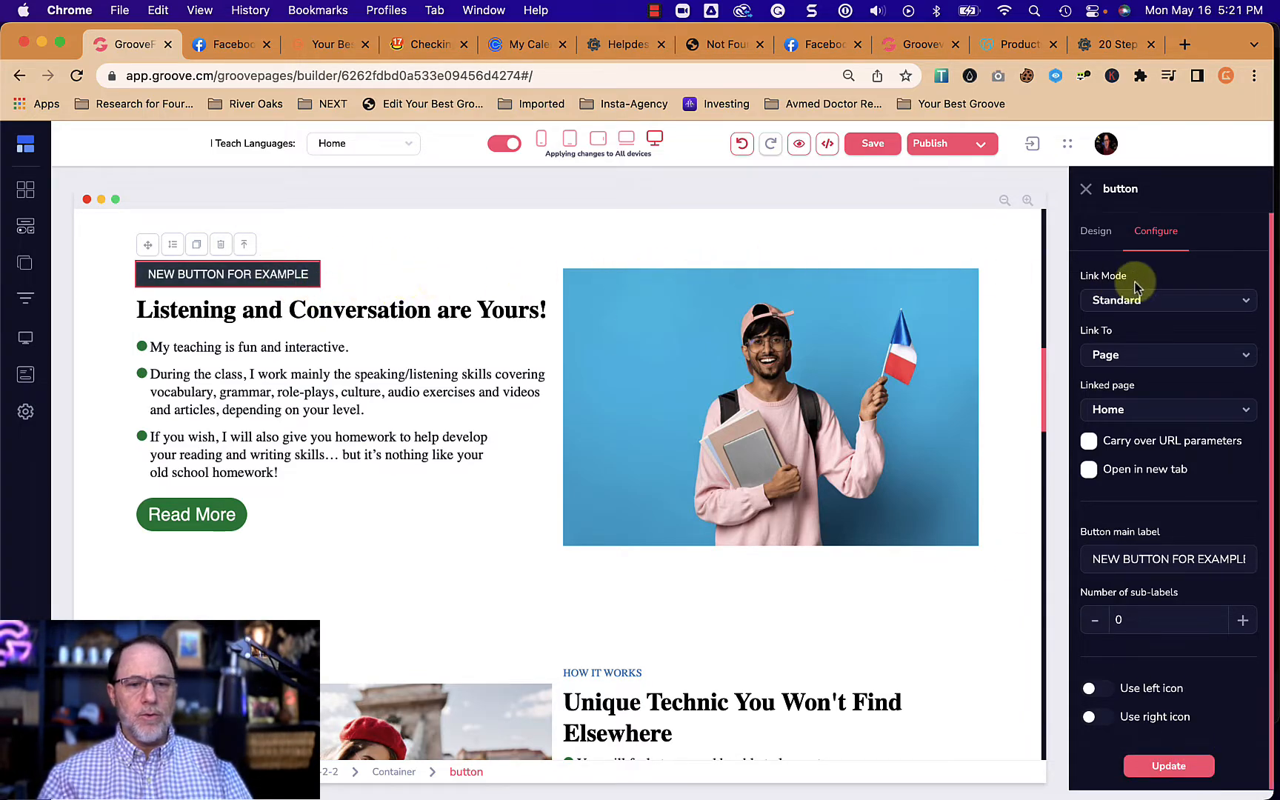
Set the new button's background color to a dark green shade matching the Read More button
left_click(1104, 232)
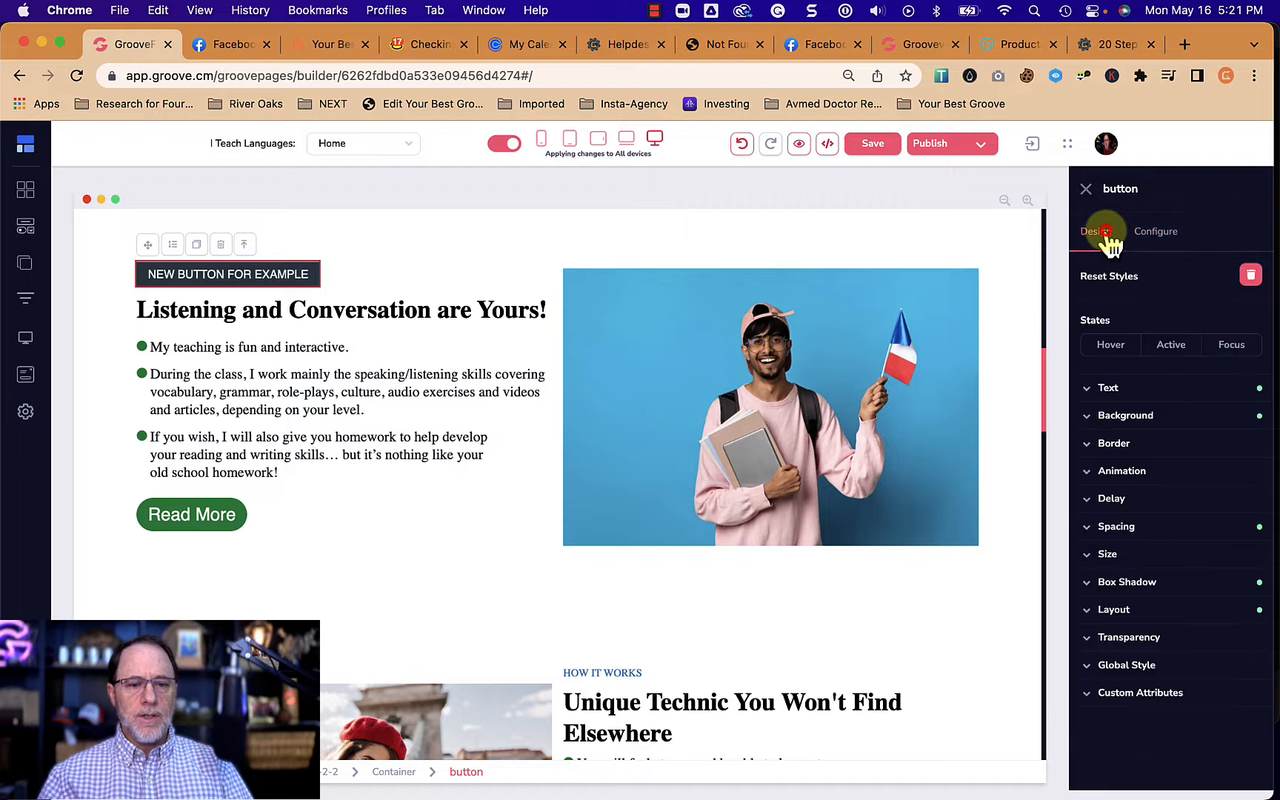
left_click(1156, 417)
left_click(1240, 445)
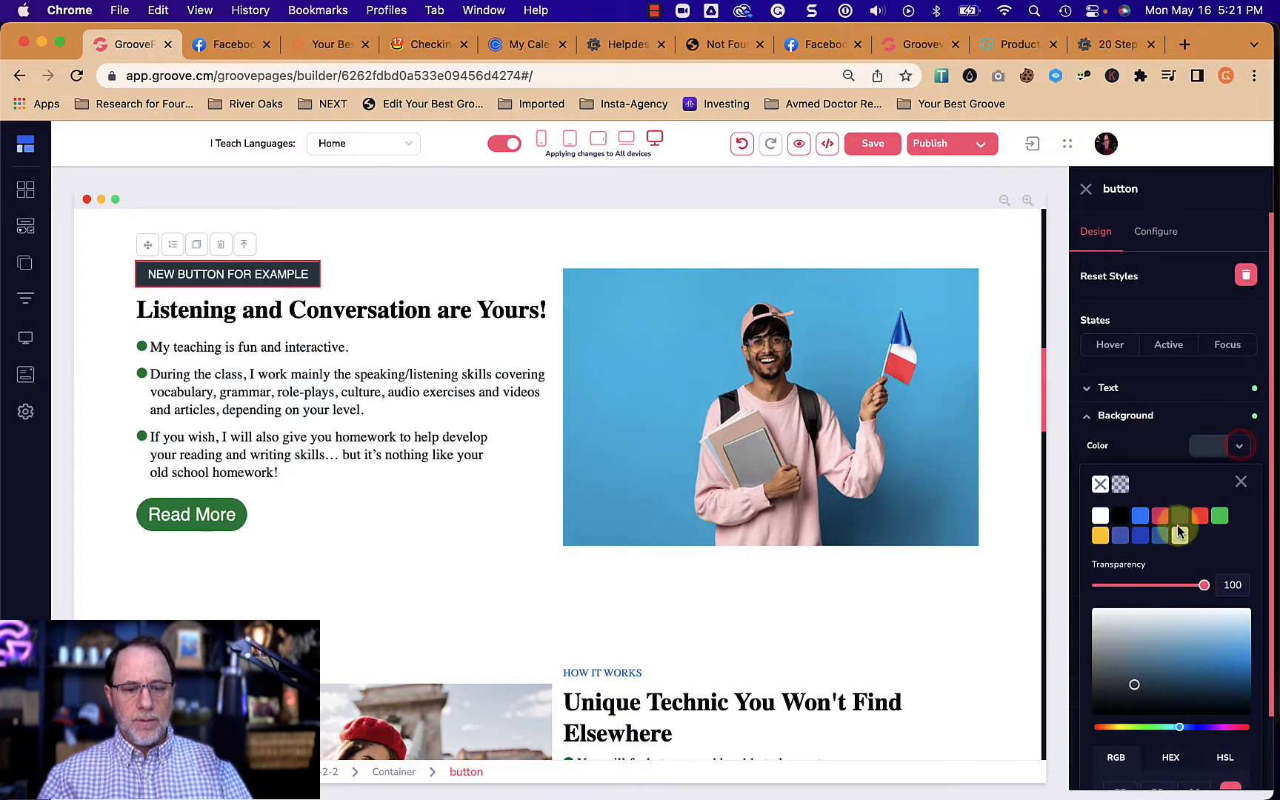
mouse_move(1164, 519)
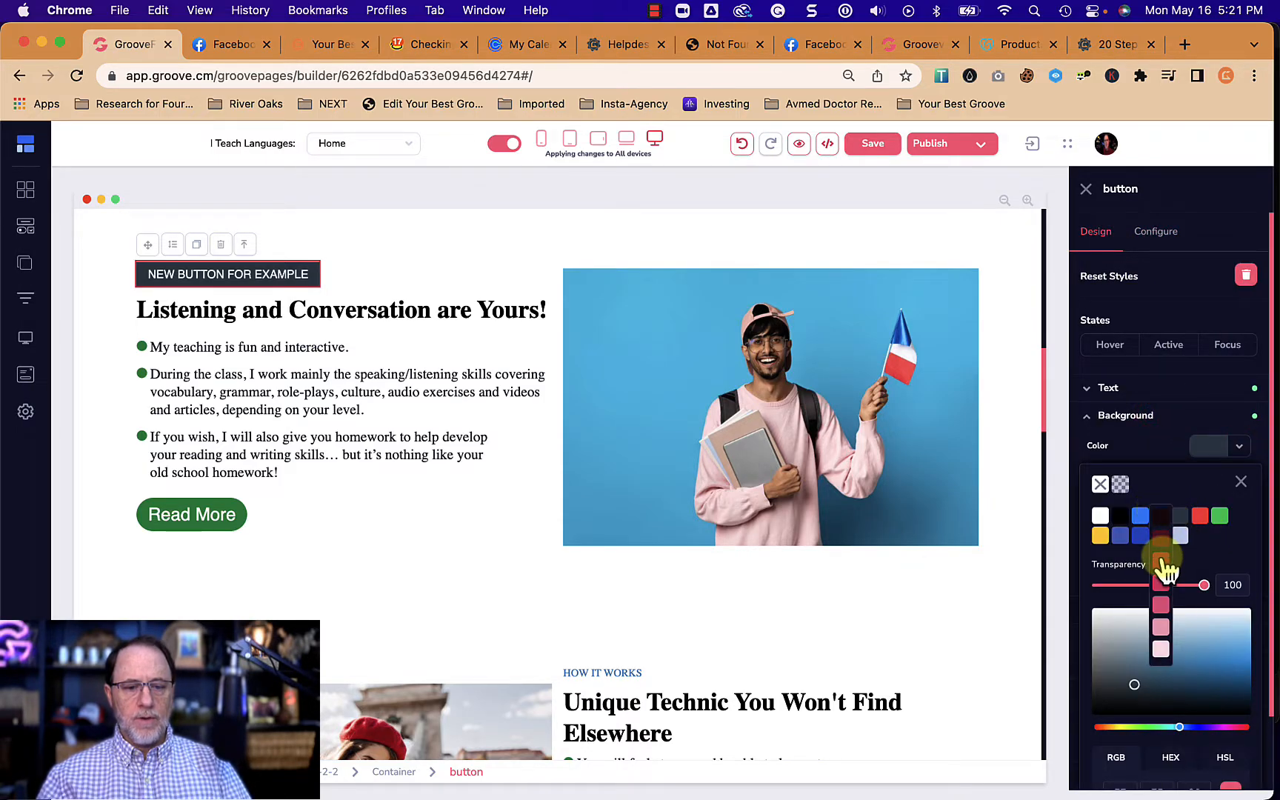
mouse_move(1219, 520)
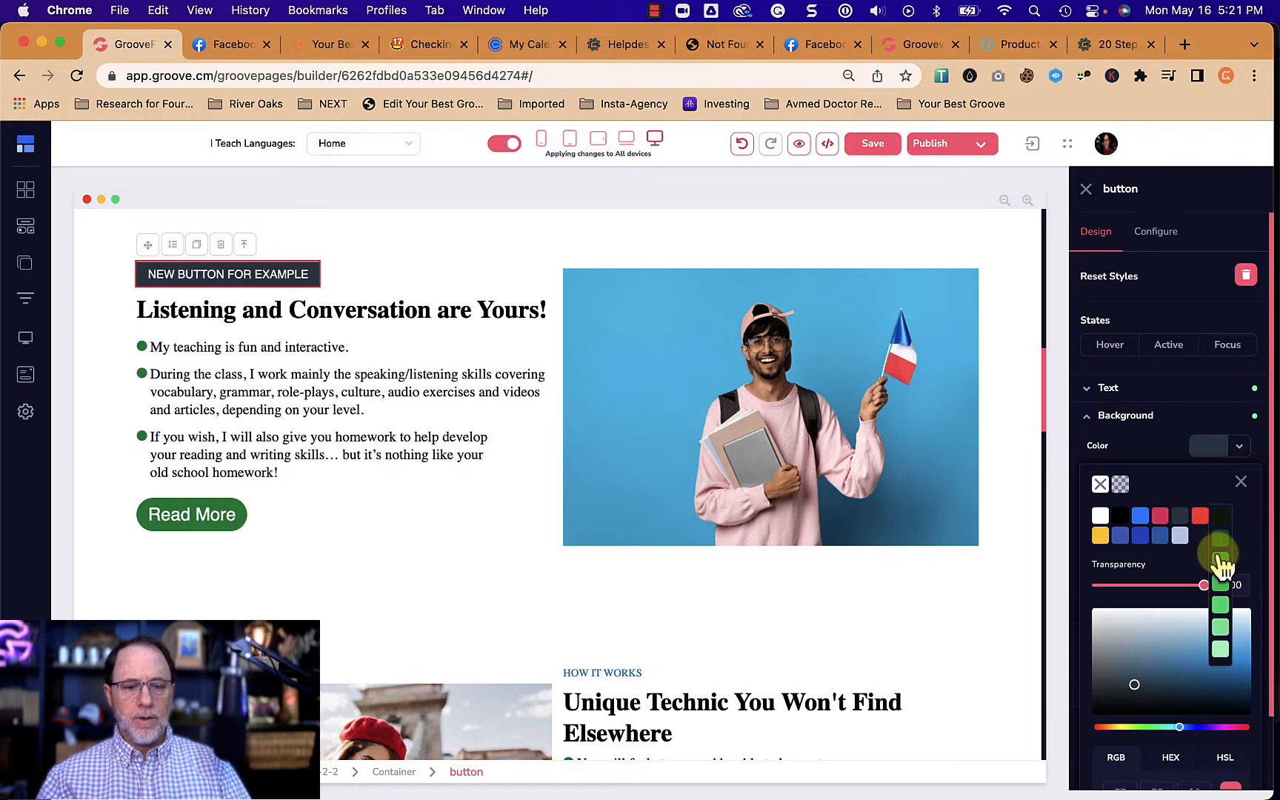
left_click(1220, 561)
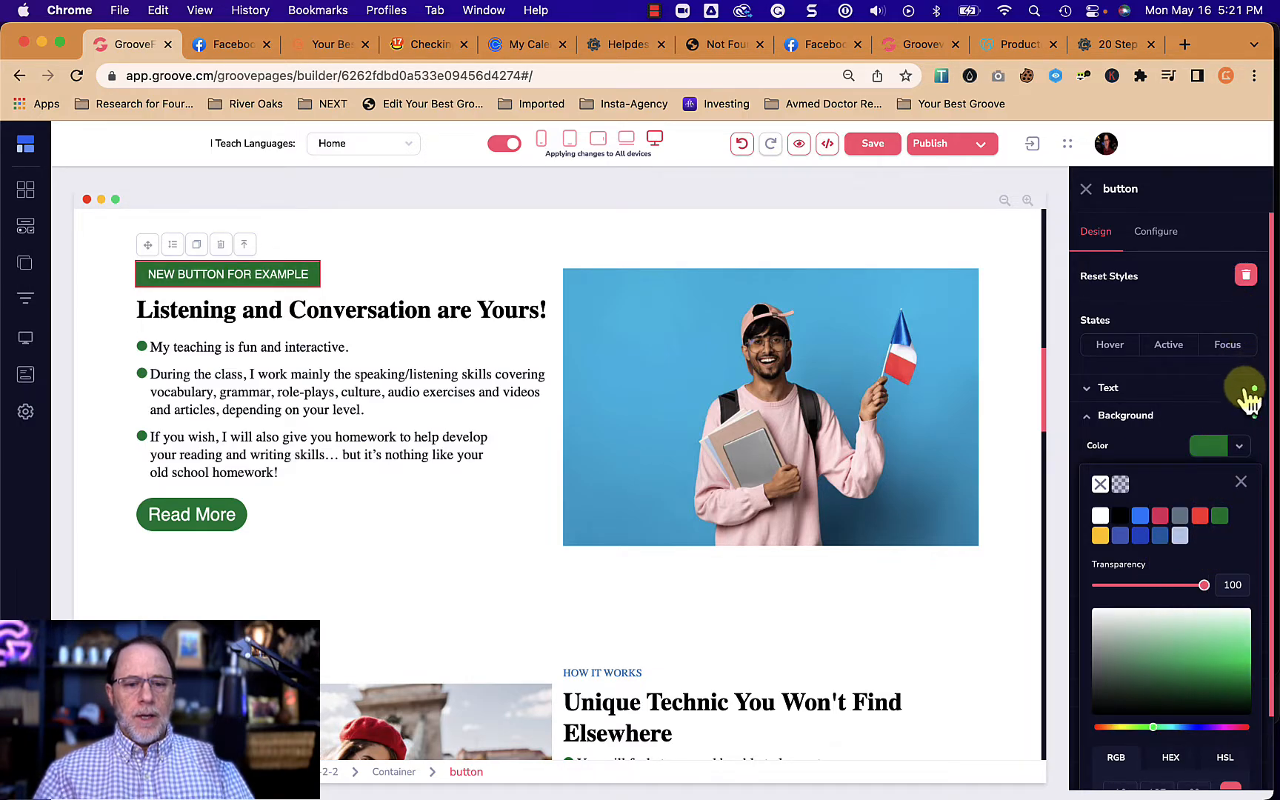
left_click(1239, 446)
left_click(1125, 416)
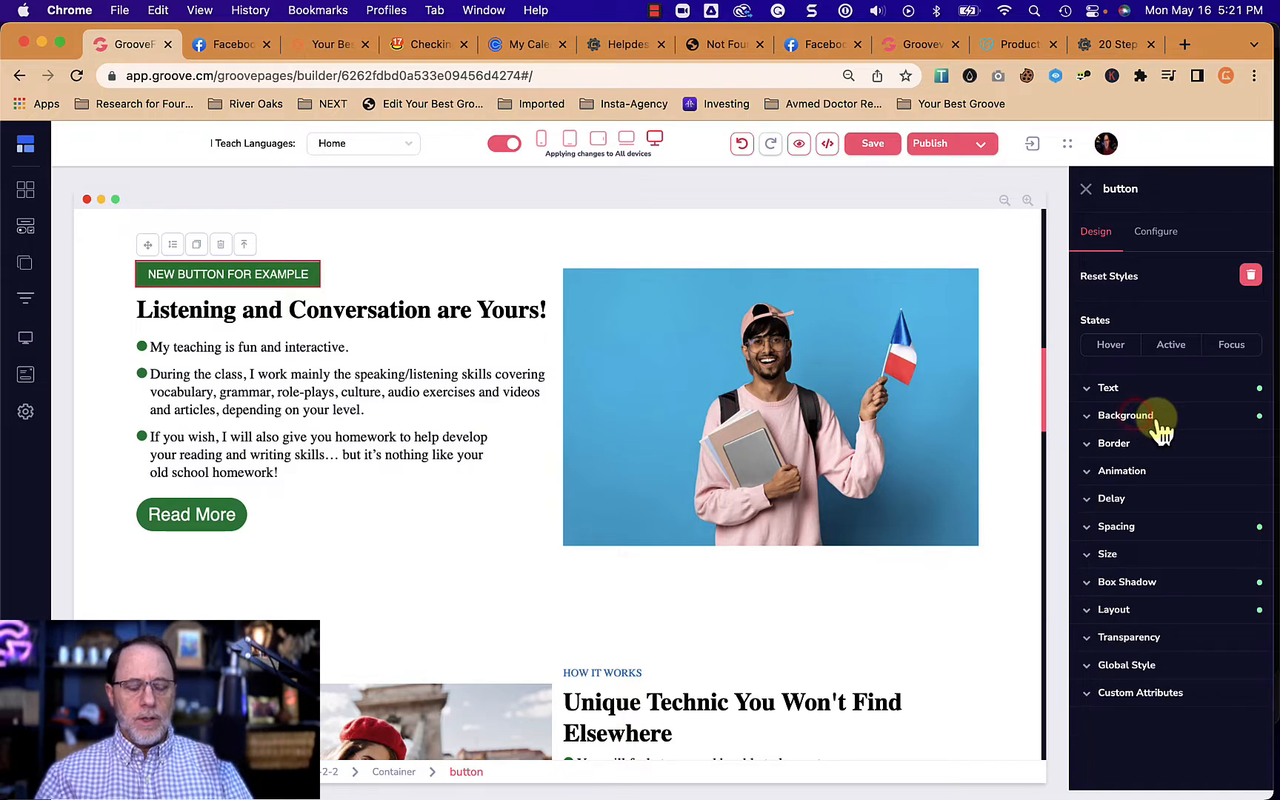
Fully round the new button's border corners by setting their radius to 9999
left_click(1108, 420)
left_click(1108, 420)
left_click(1112, 445)
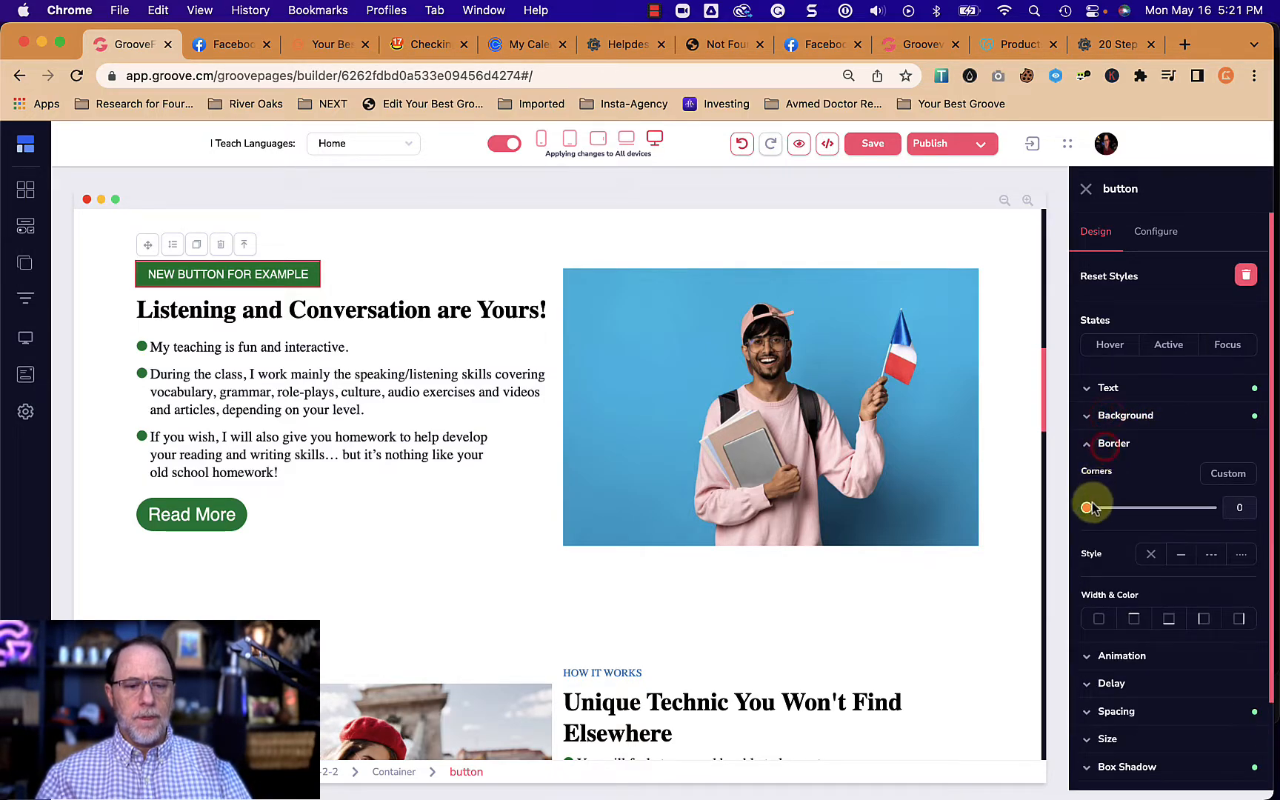
left_click_drag(1109, 507, 1211, 507)
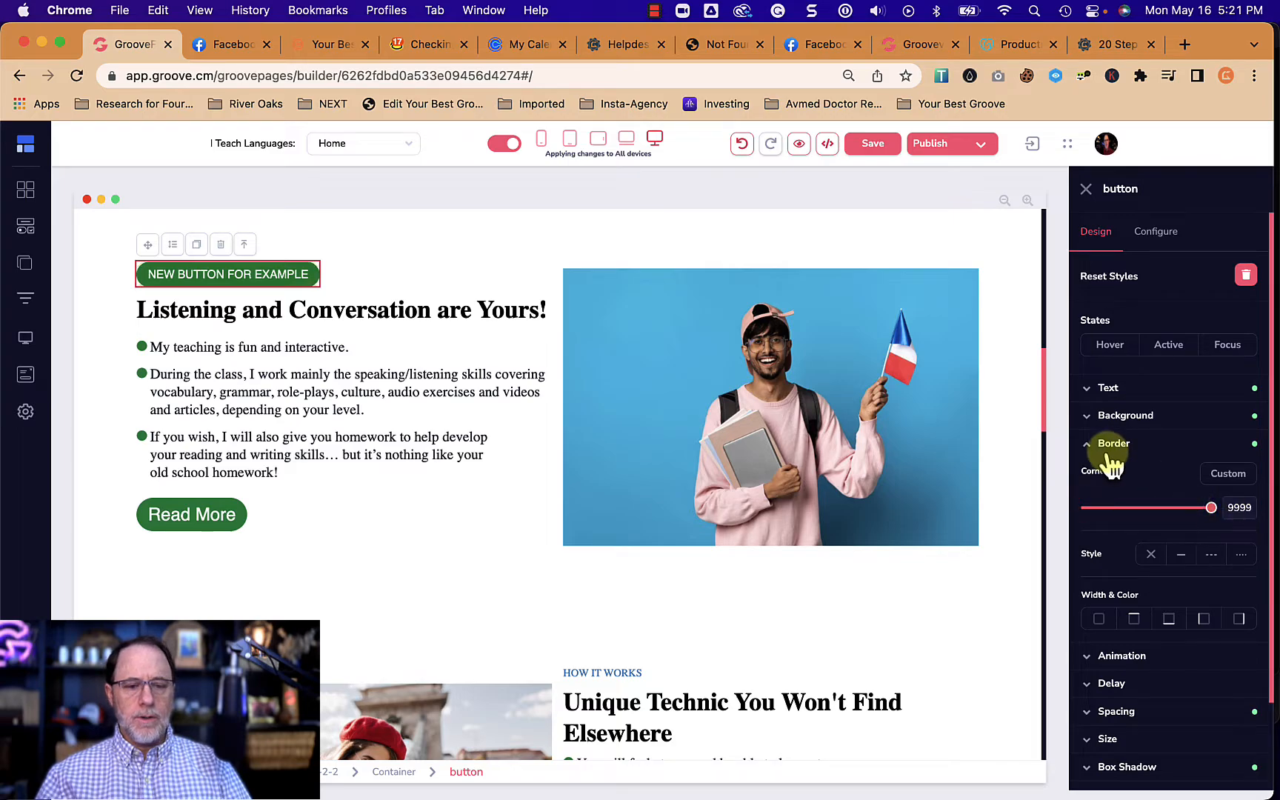
left_click(1100, 445)
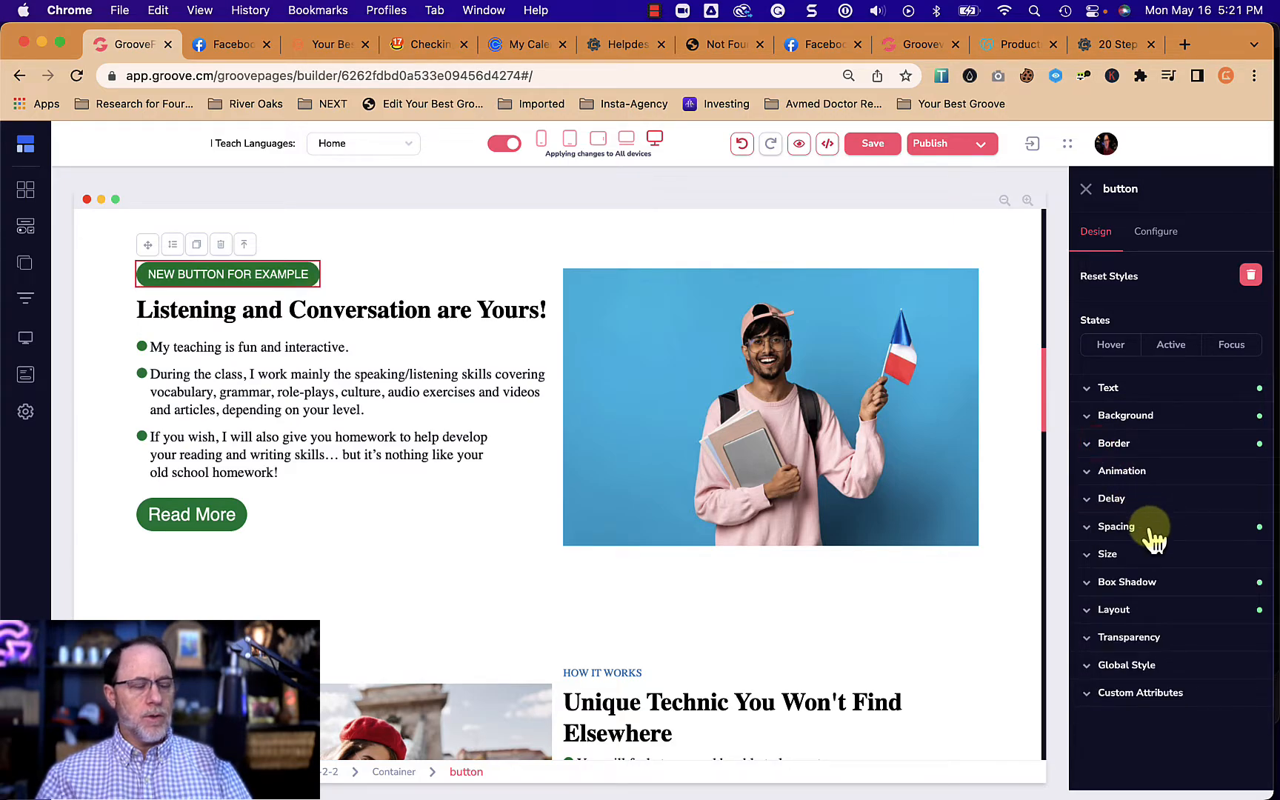
Apply the Lg box shadow to the new button and deselect it to view the result
left_click(1126, 584)
left_click(1126, 611)
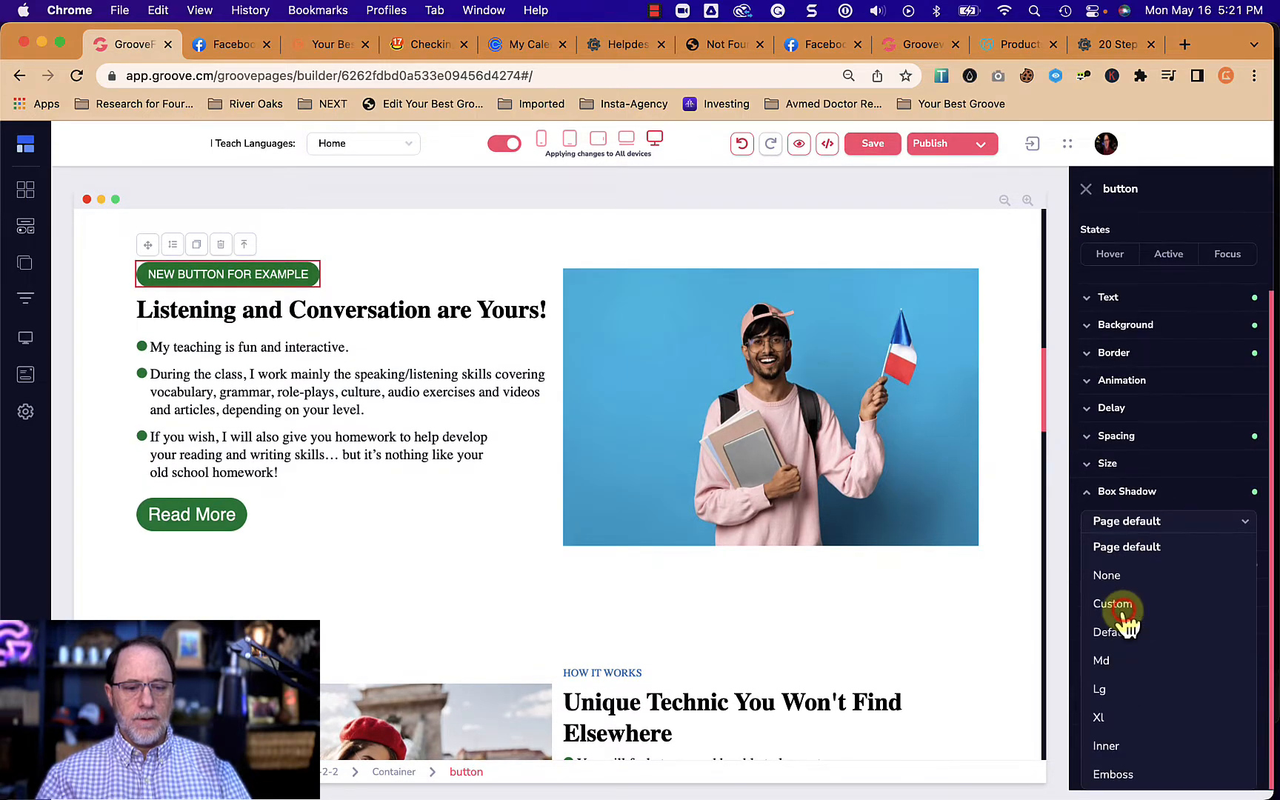
left_click(1115, 686)
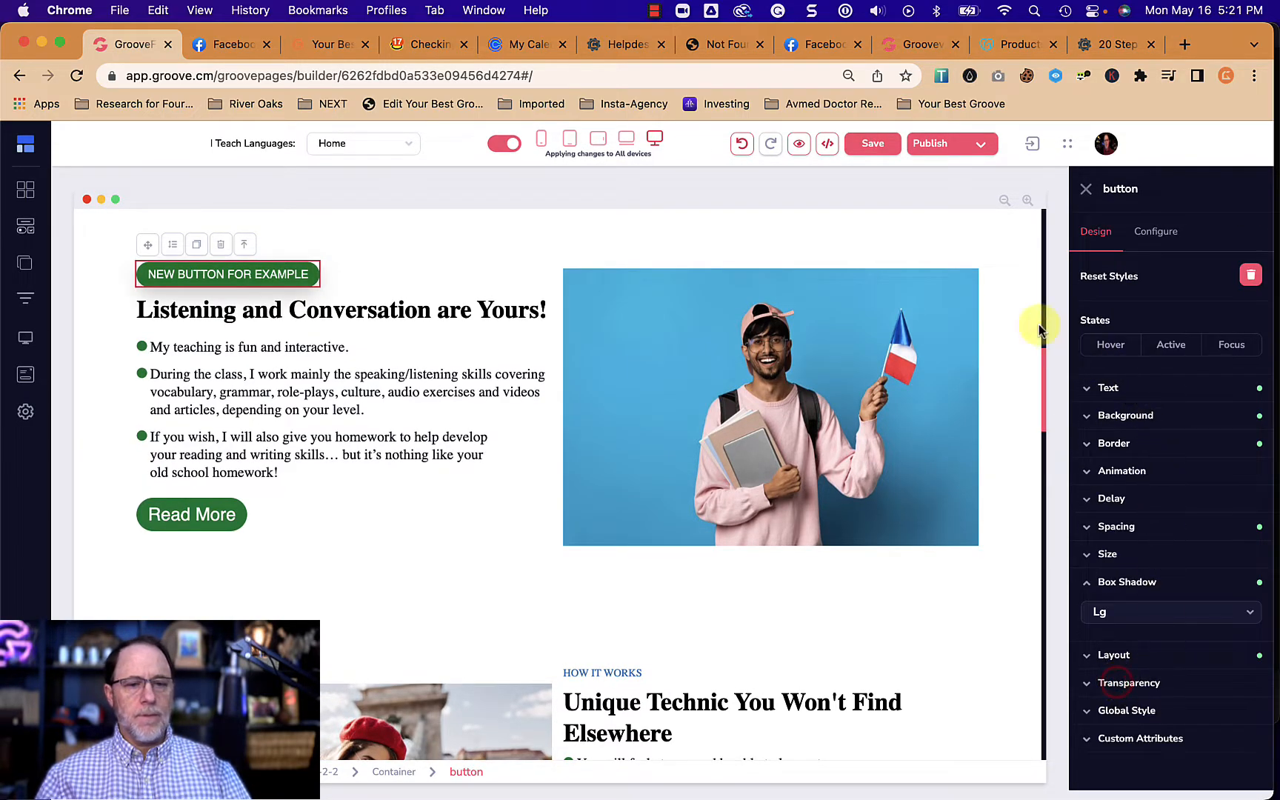
left_click(945, 237)
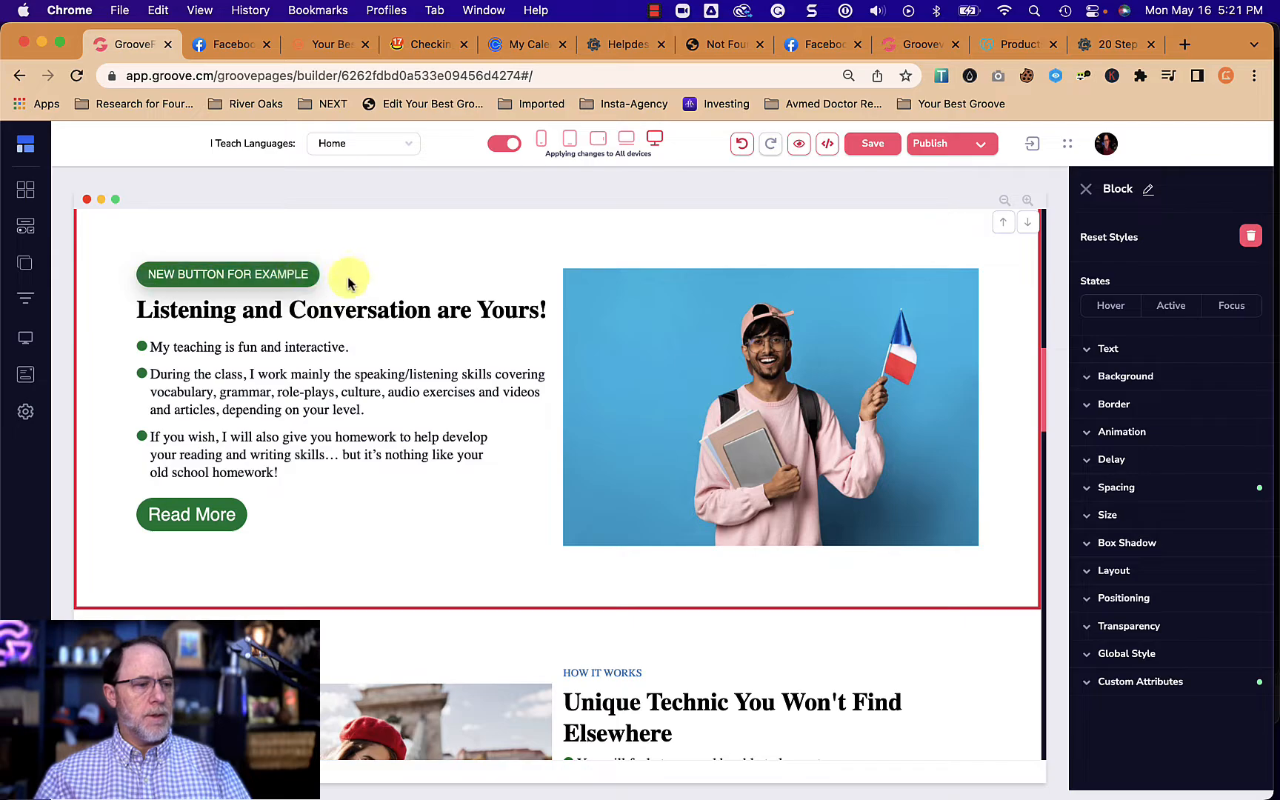
Review the link type options for the "NEW BUTTON FOR EXAMPLE" button and set its link to none
left_click(318, 289)
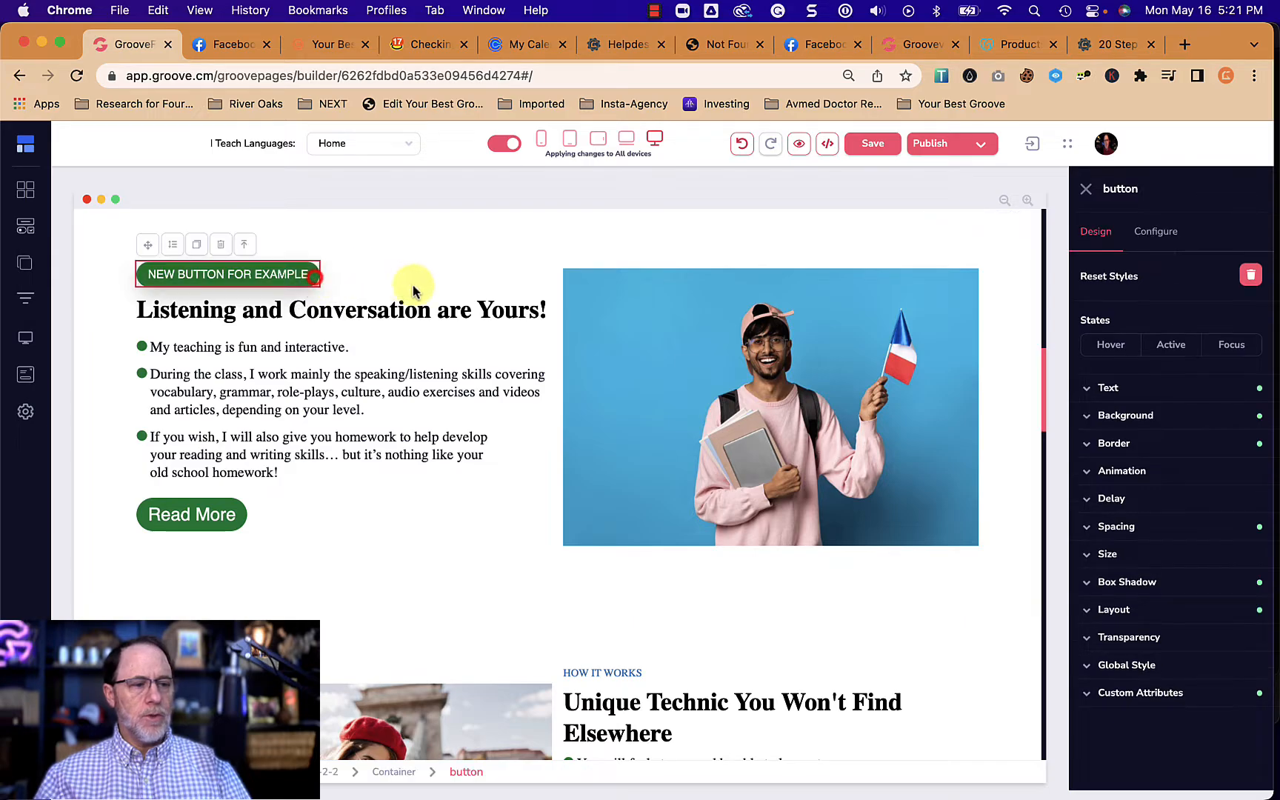
left_click(1156, 232)
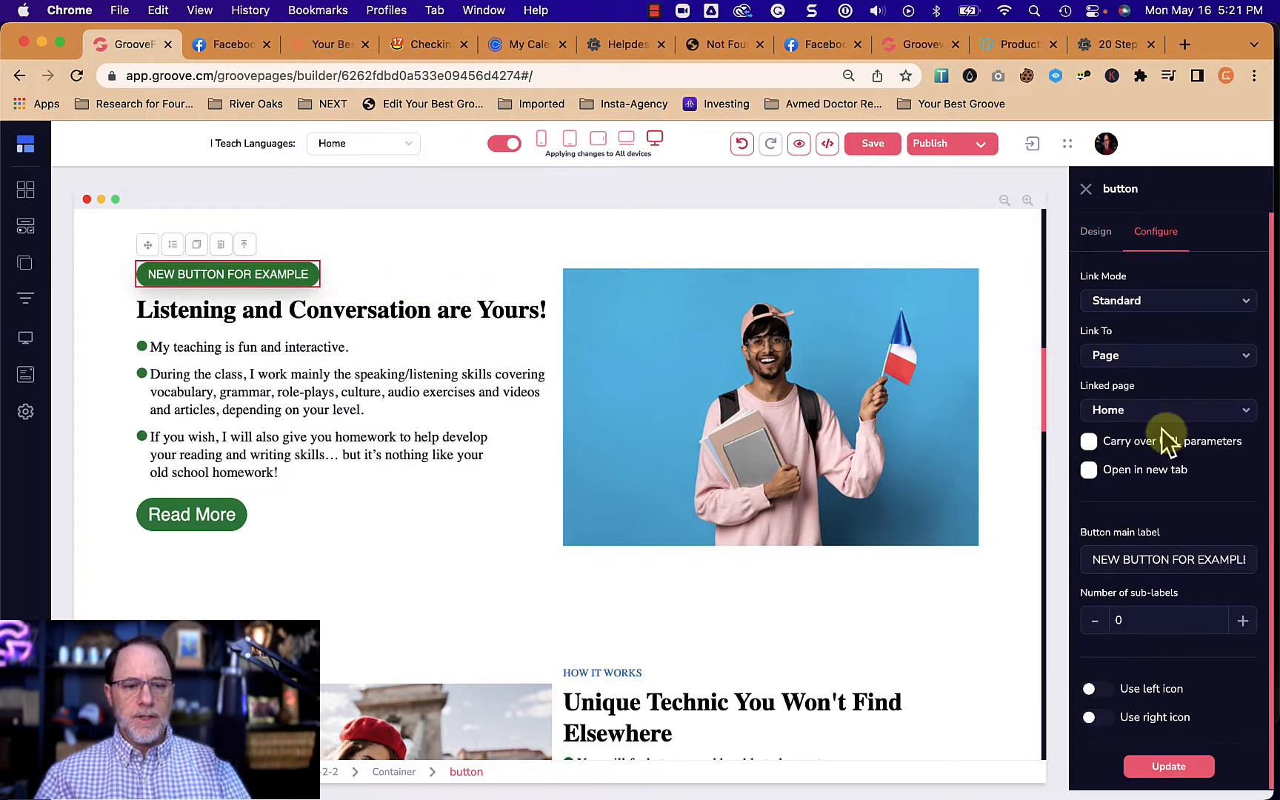
left_click(1141, 357)
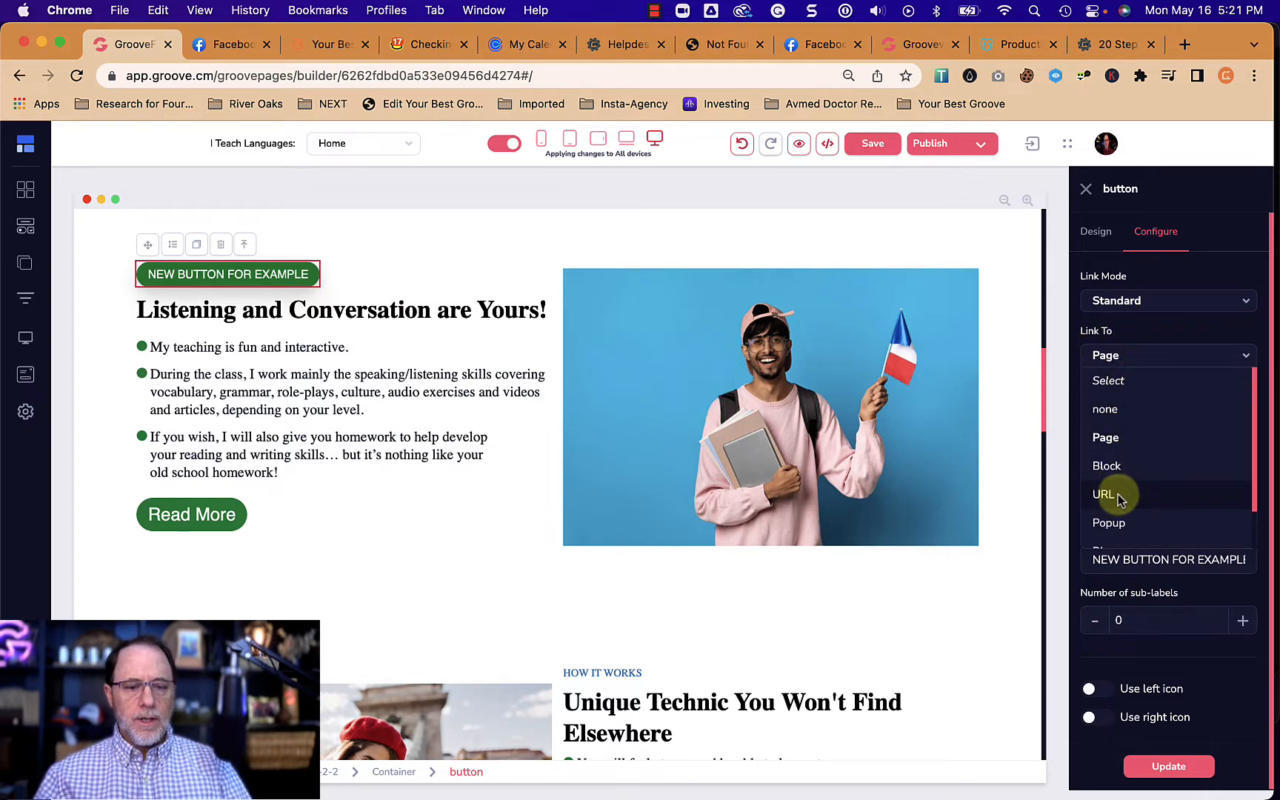
scroll(1116, 502, "down", 2)
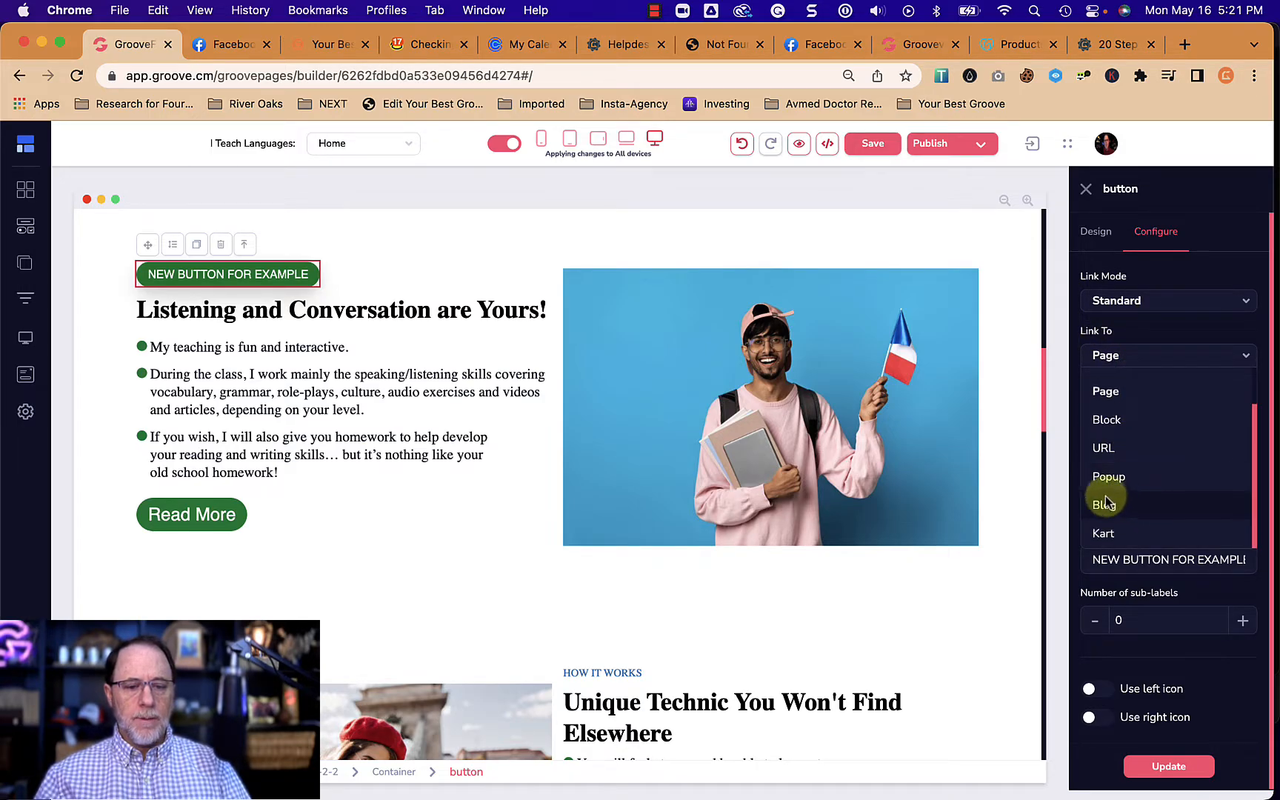
scroll(1133, 437, "up", 2)
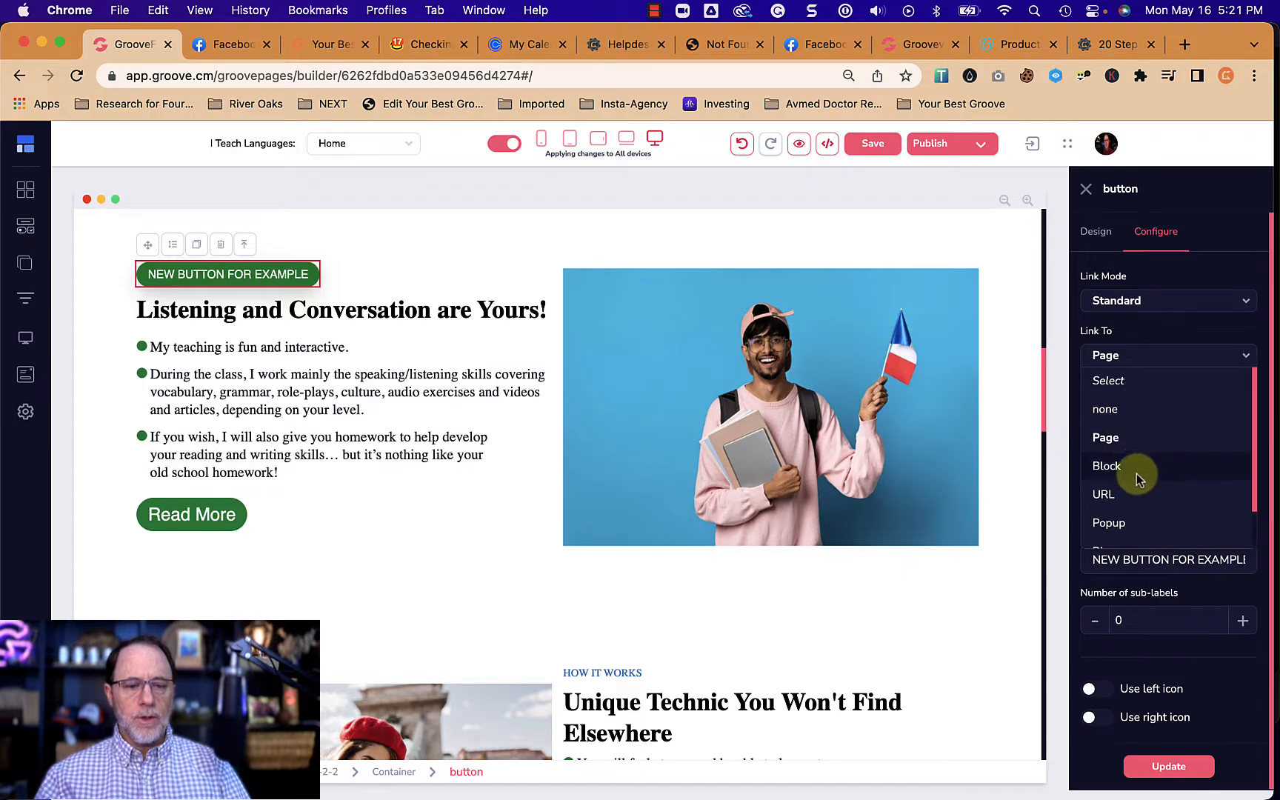
left_click(1117, 412)
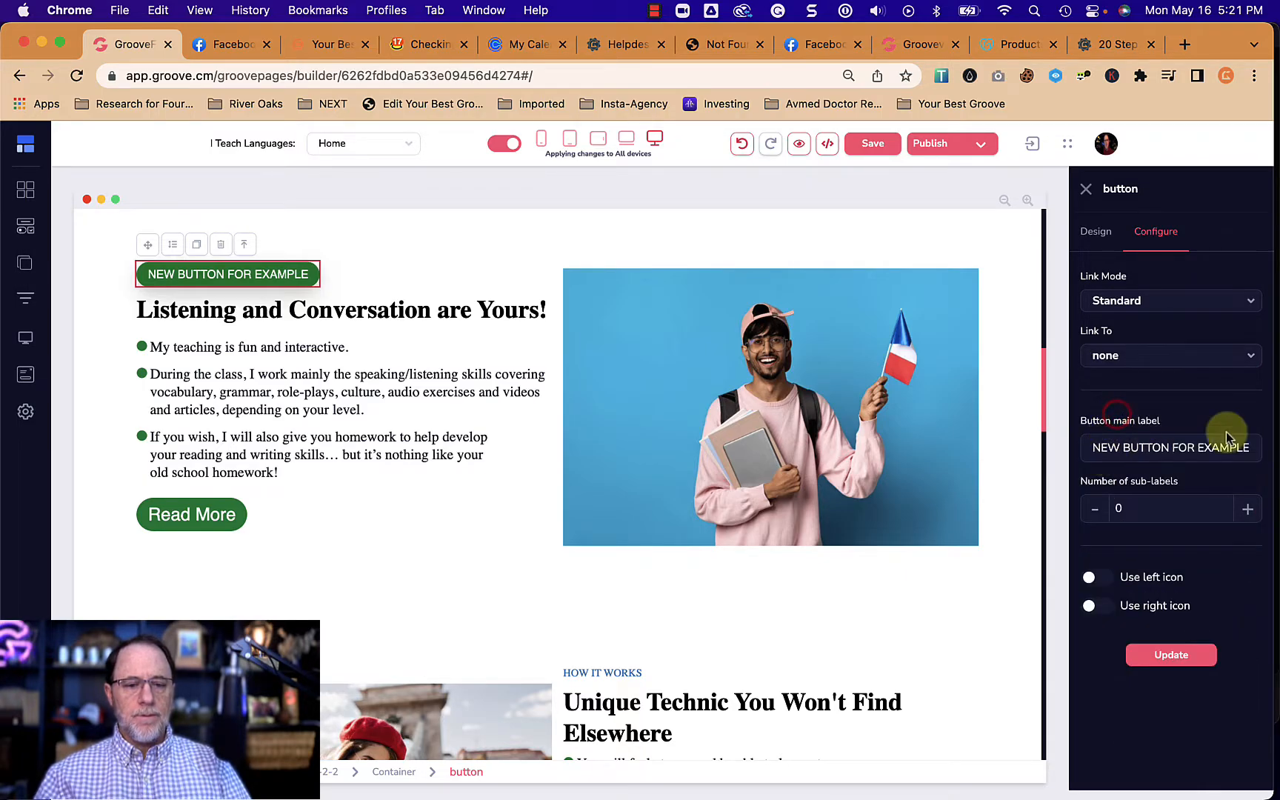
Enable the button's left icon, search for "arrow" and choose the fas fa-arrow-alt-circle-right icon
left_click(1101, 578)
scroll(1131, 606, "down", 5)
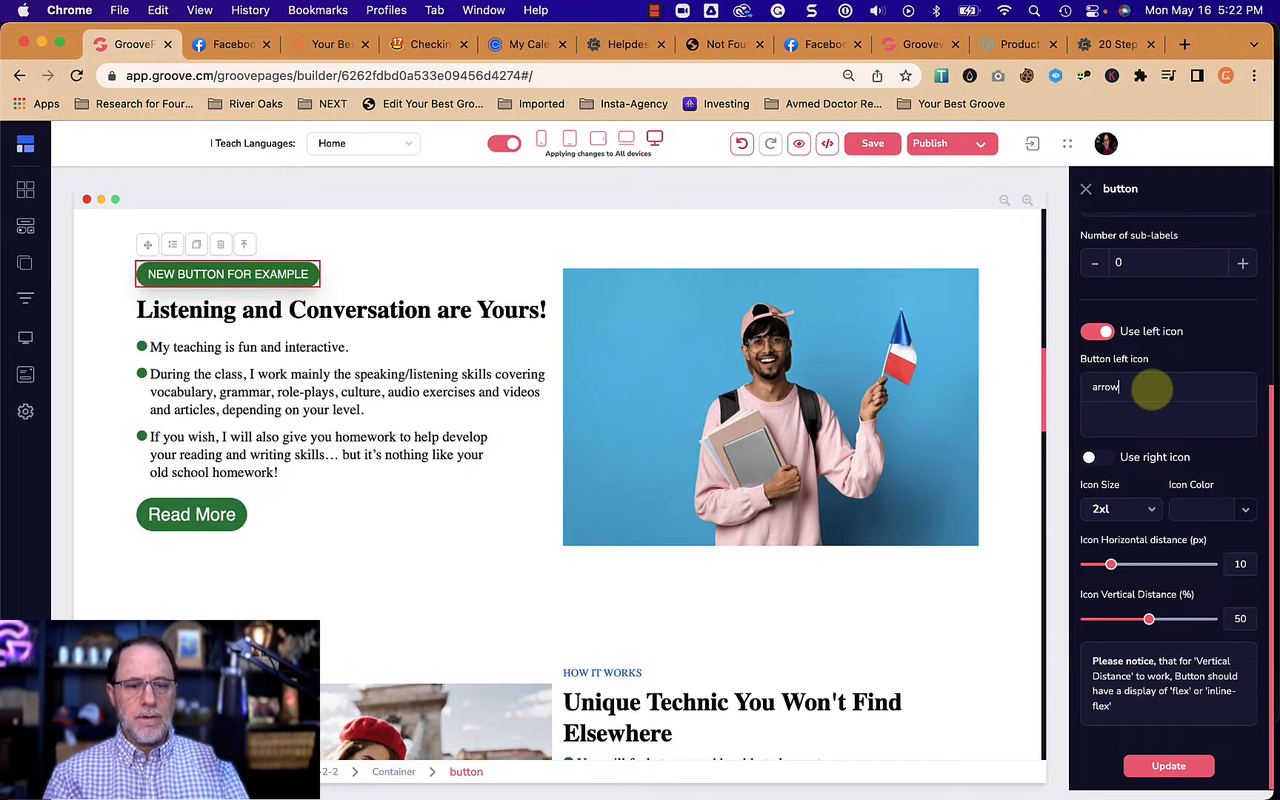
left_click(1152, 389)
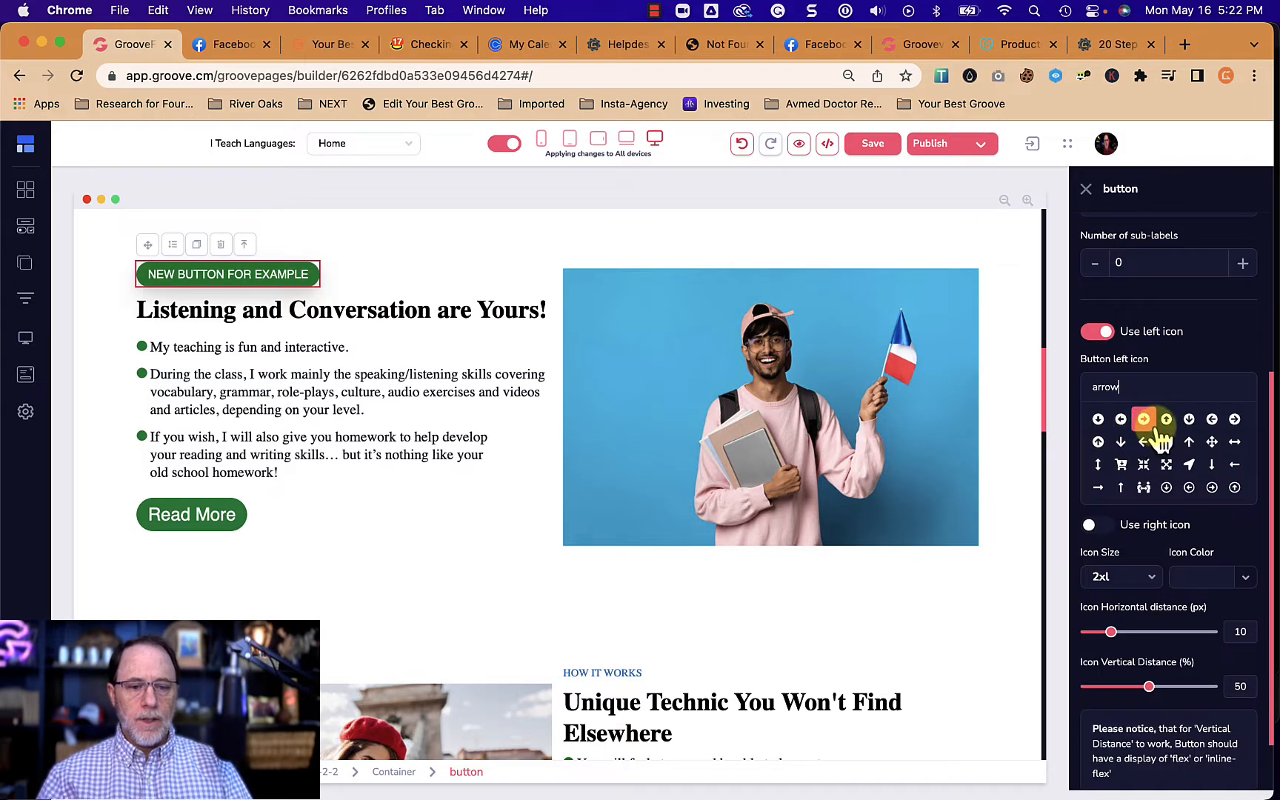
left_click(1144, 420)
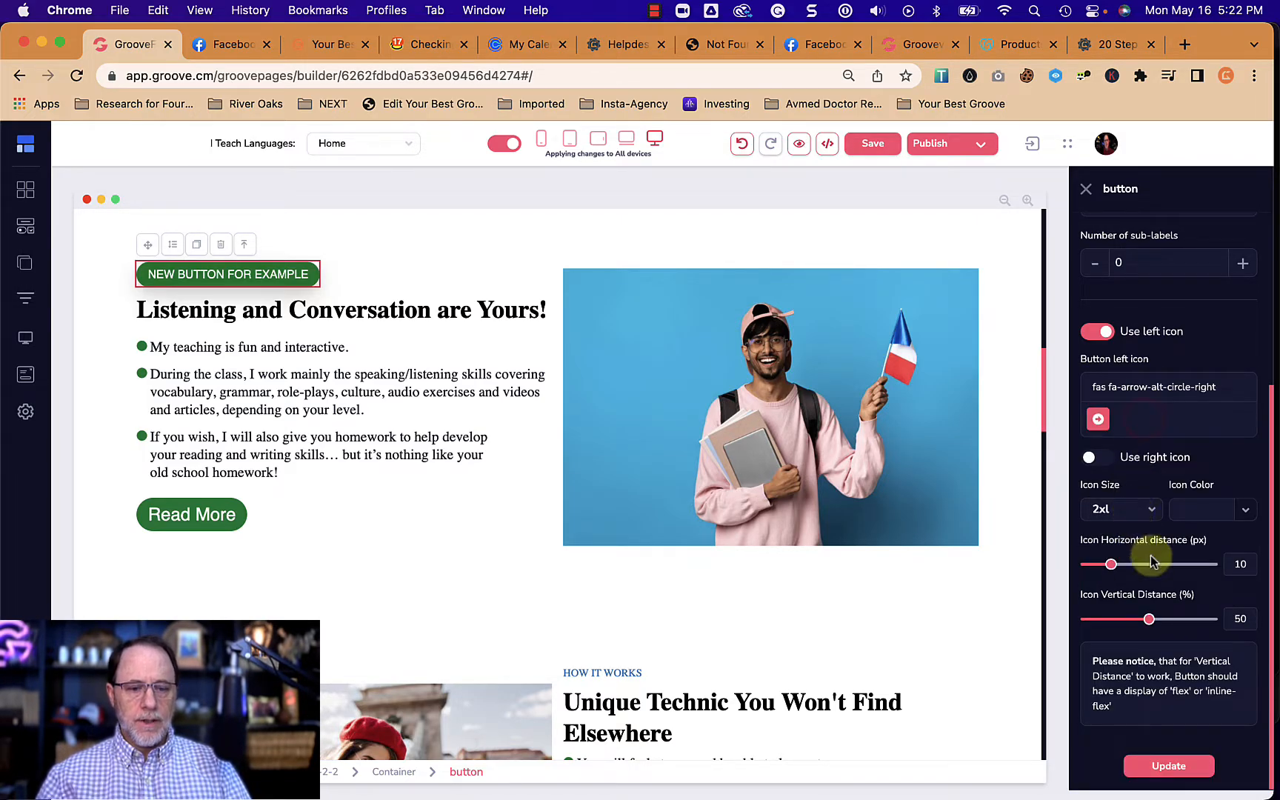
Enable the button's right icon as fas fa-arrow-alt-circle-left, set the icon size to 5xl, and apply the update
left_click(1095, 458)
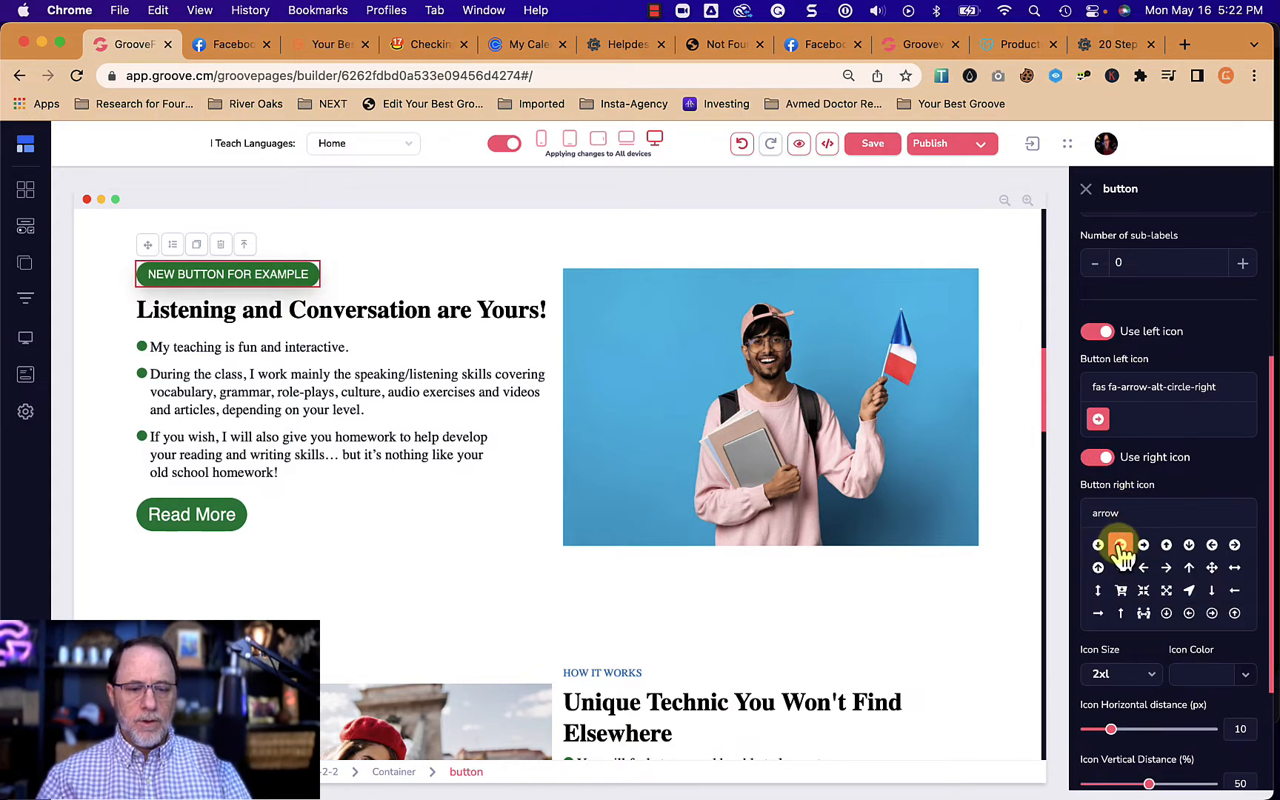
left_click(1120, 545)
scroll(1177, 561, "down", 3)
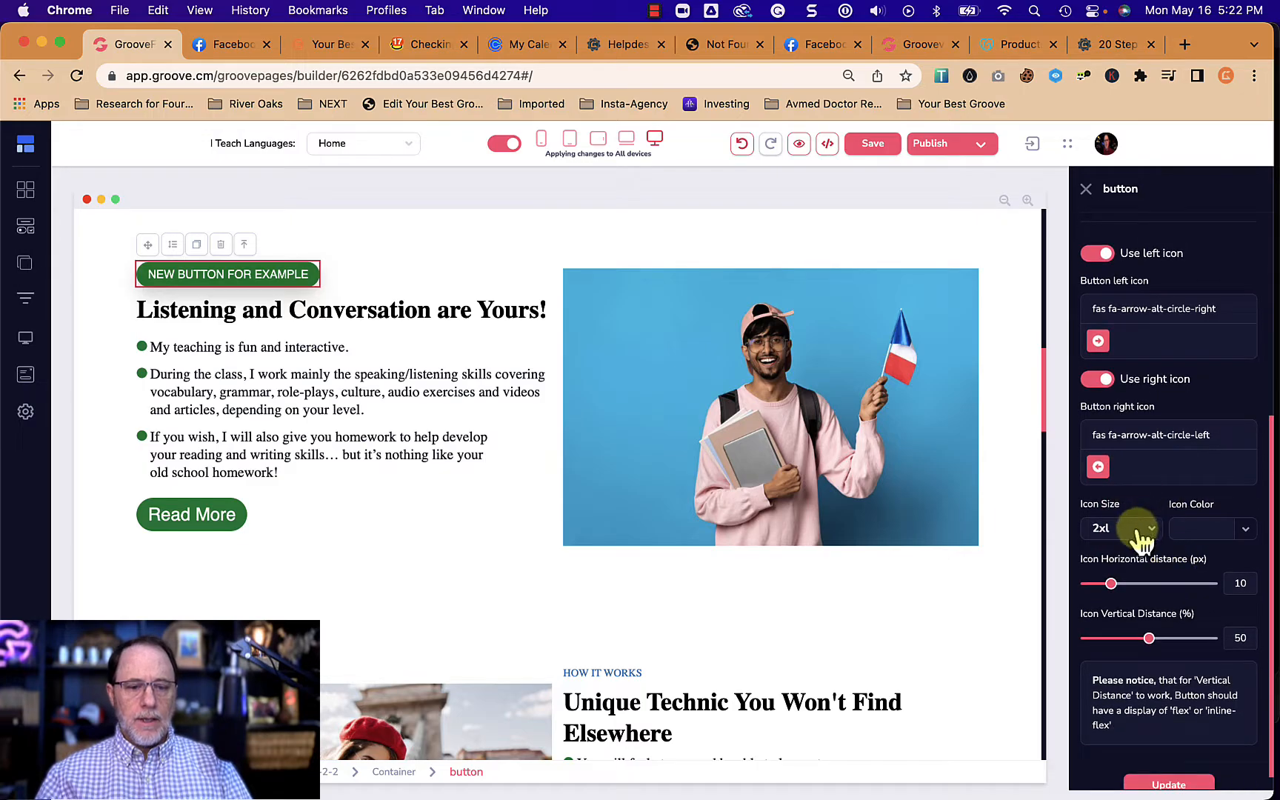
left_click(1141, 529)
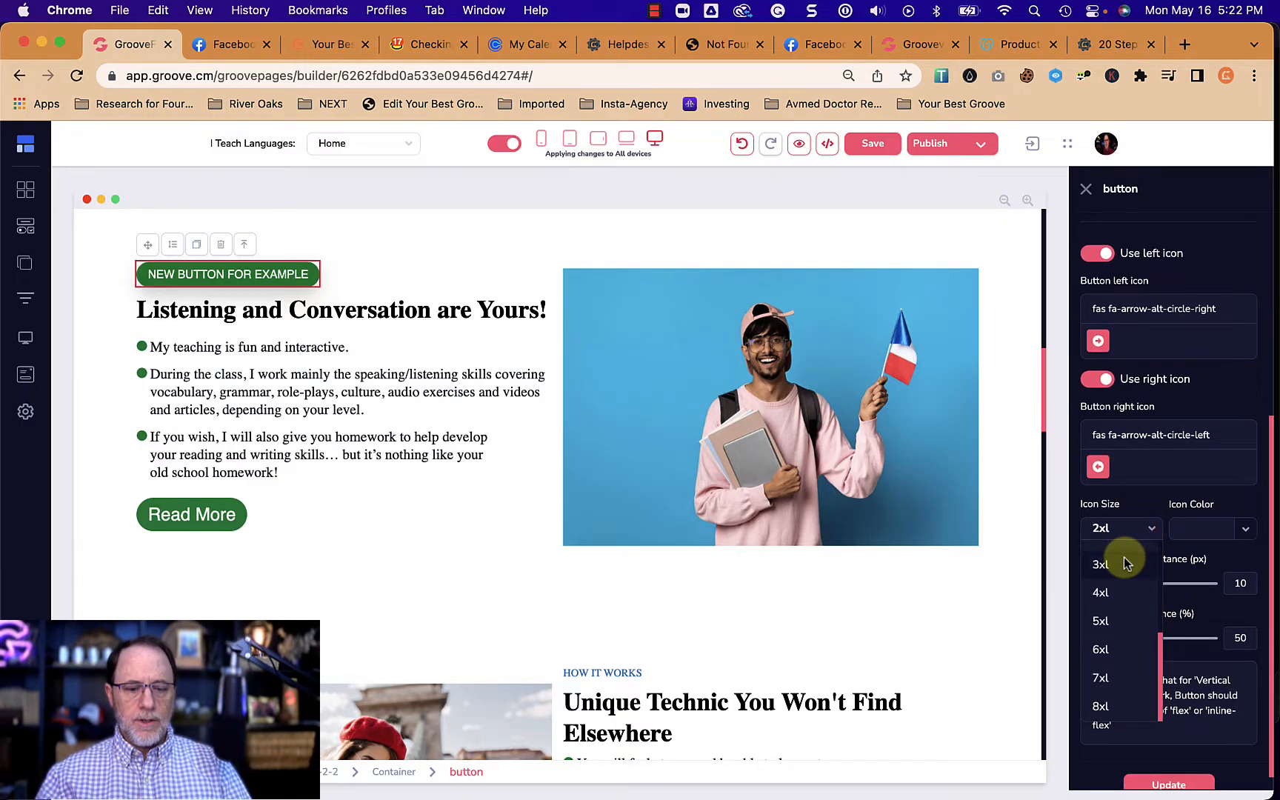
left_click(1108, 616)
scroll(1177, 691, "down", 1)
left_click(1199, 766)
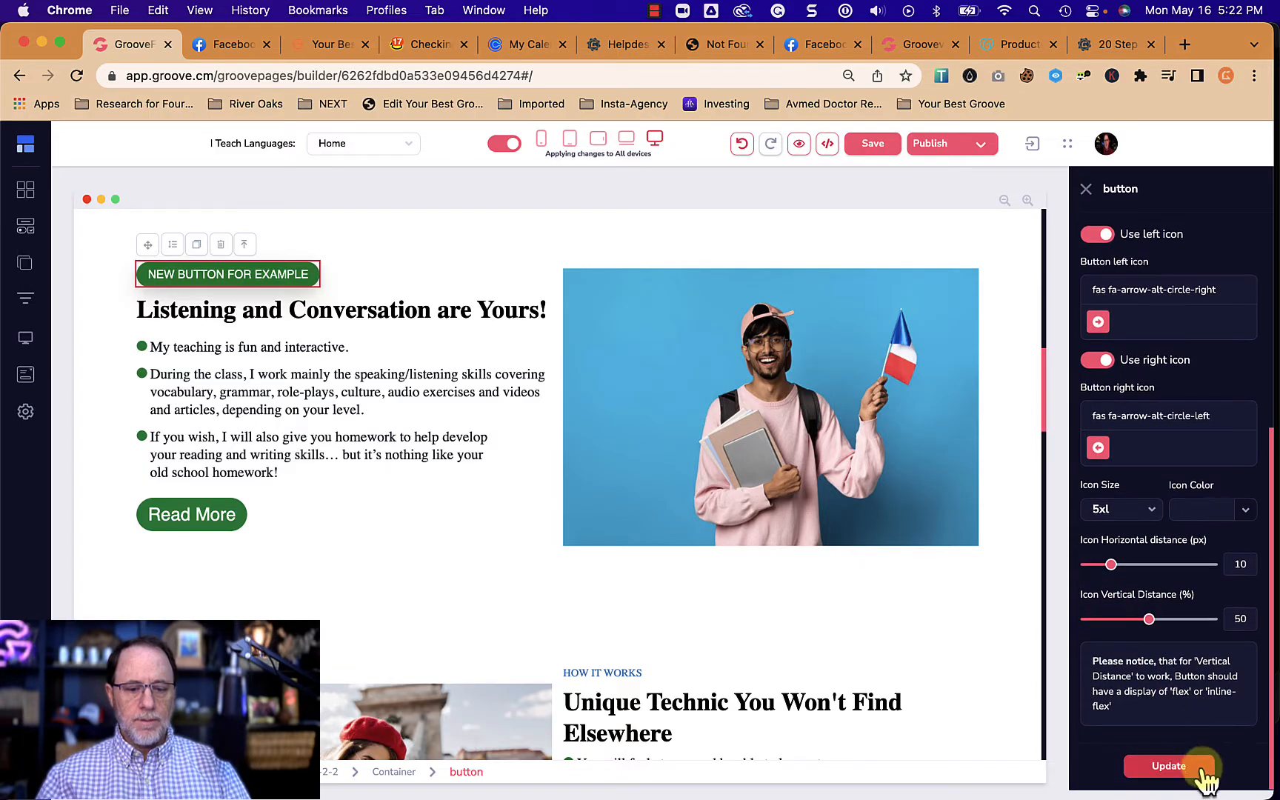
left_click(1200, 766)
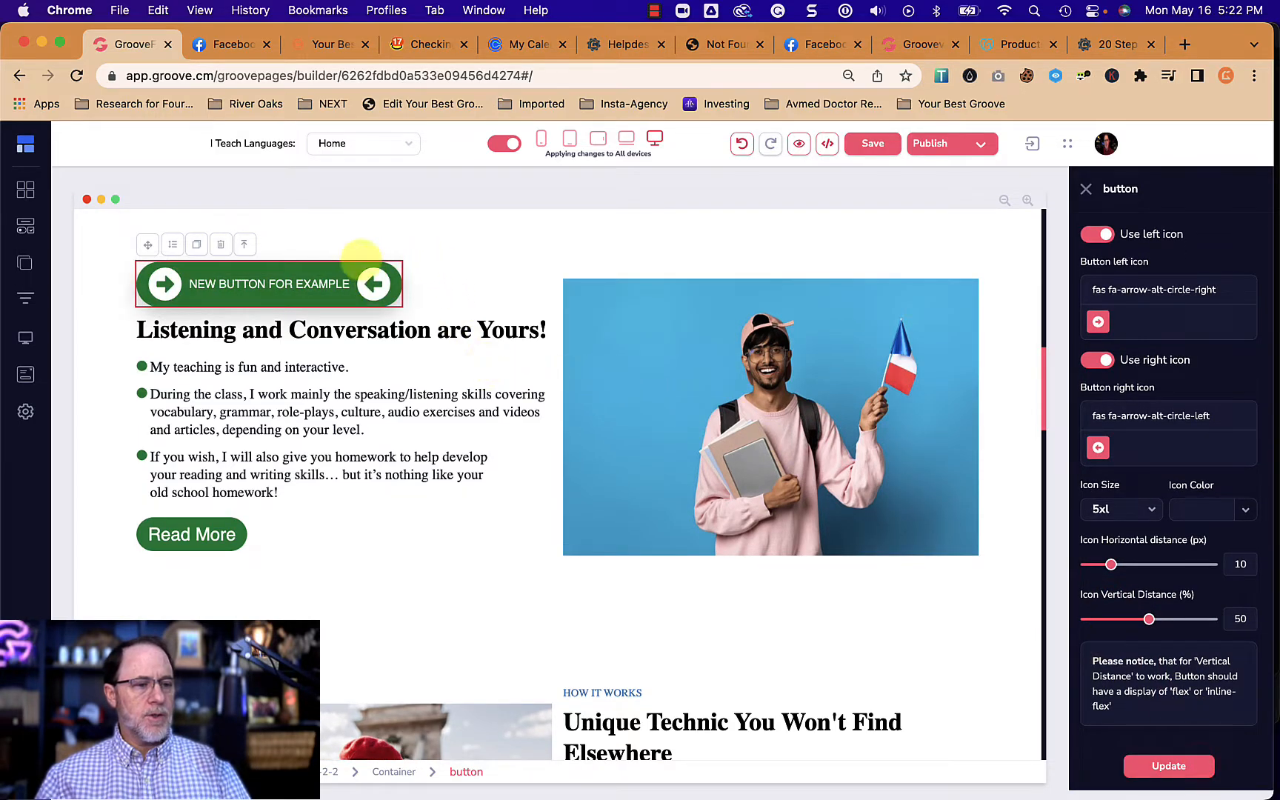
left_click(437, 295)
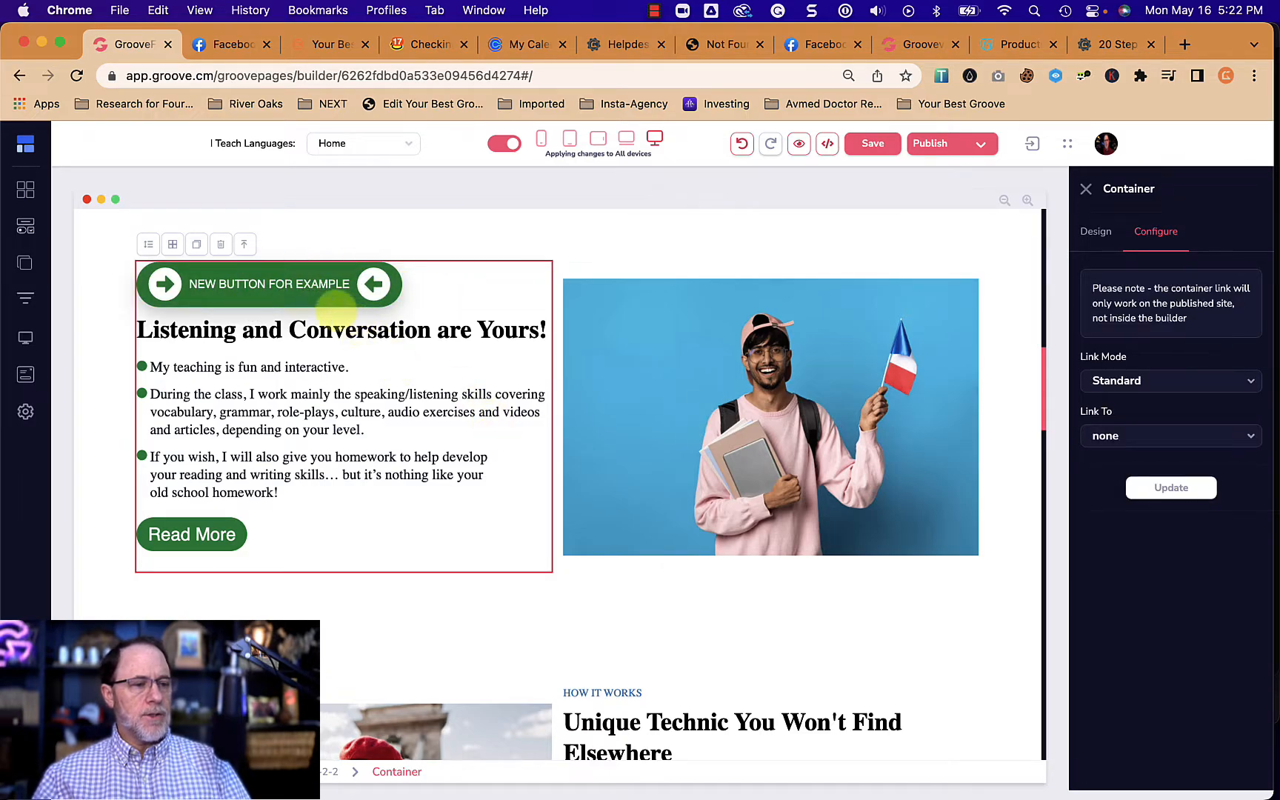
Add one sub-label reading "First Line of Sub-Label" to the new button and apply the update
left_click(370, 288)
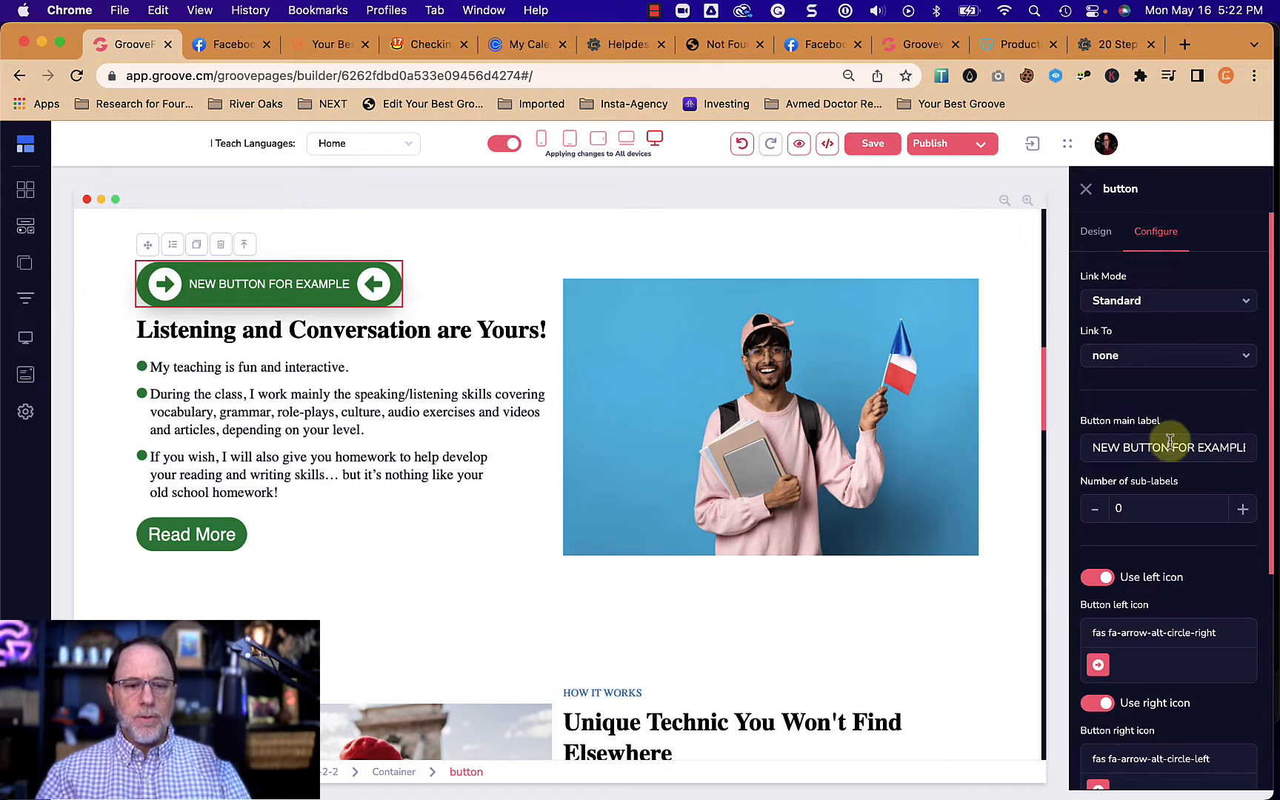
scroll(1169, 447, "down", 5)
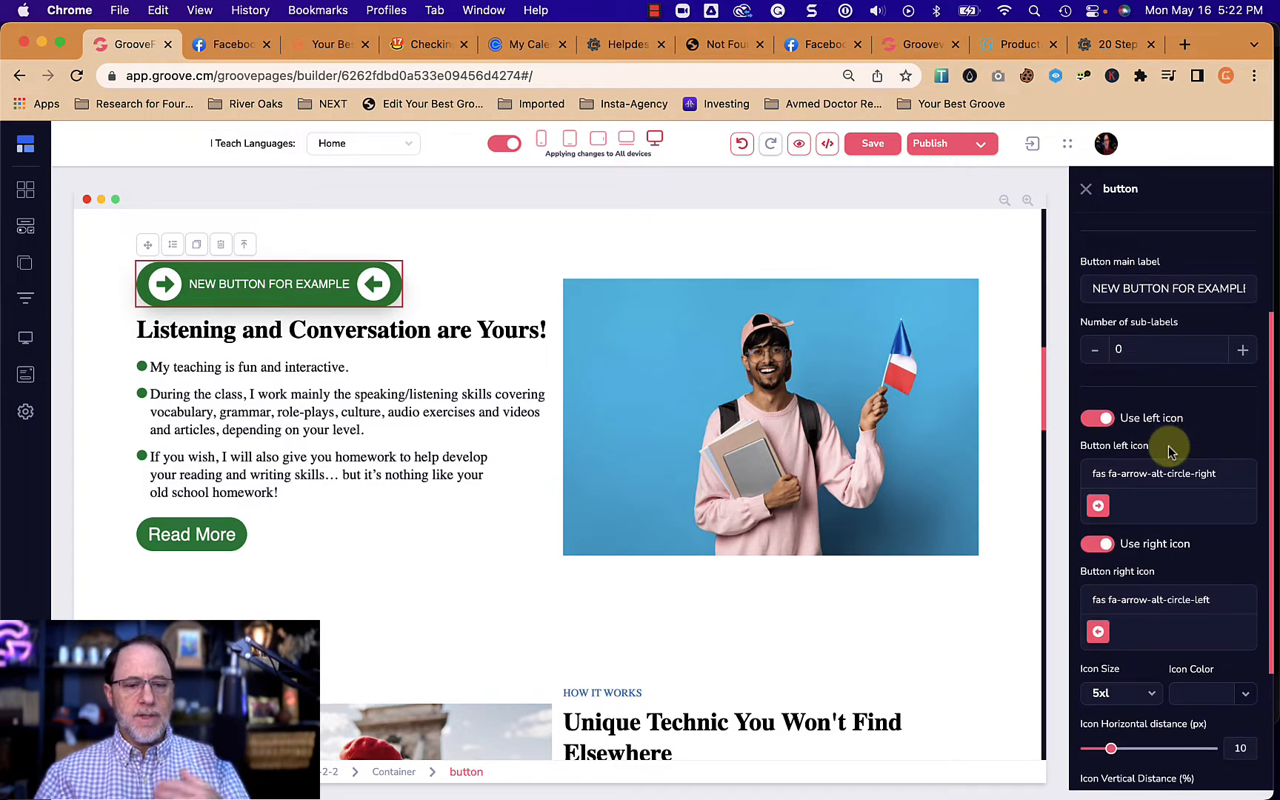
left_click(1244, 349)
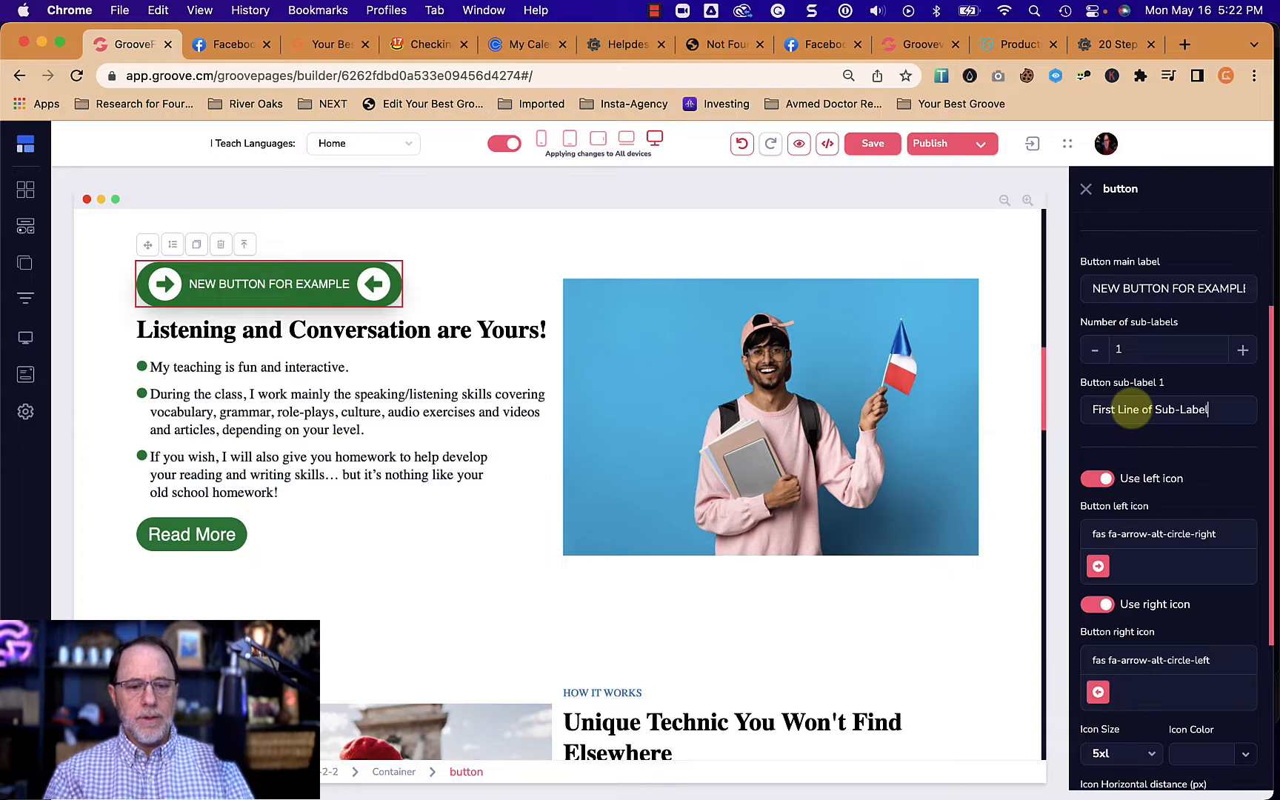
scroll(1189, 537, "down", 5)
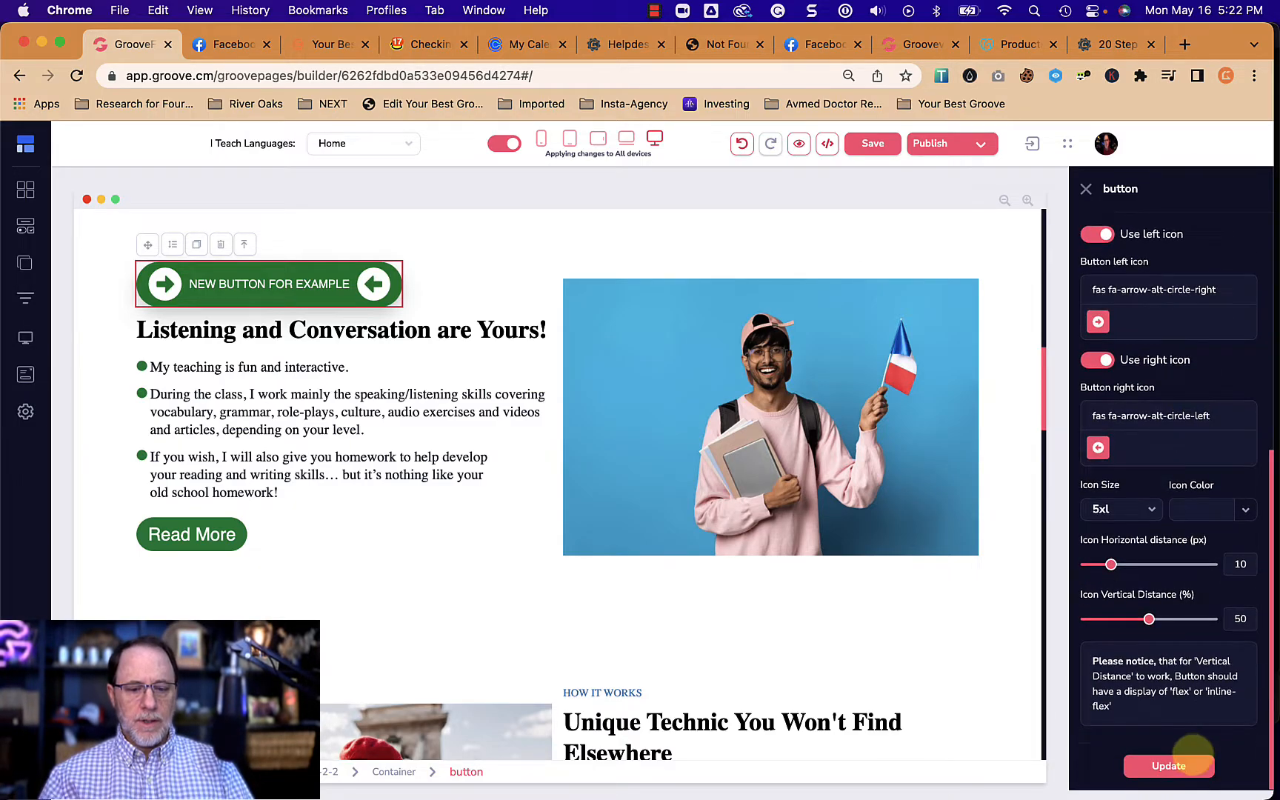
left_click(1199, 766)
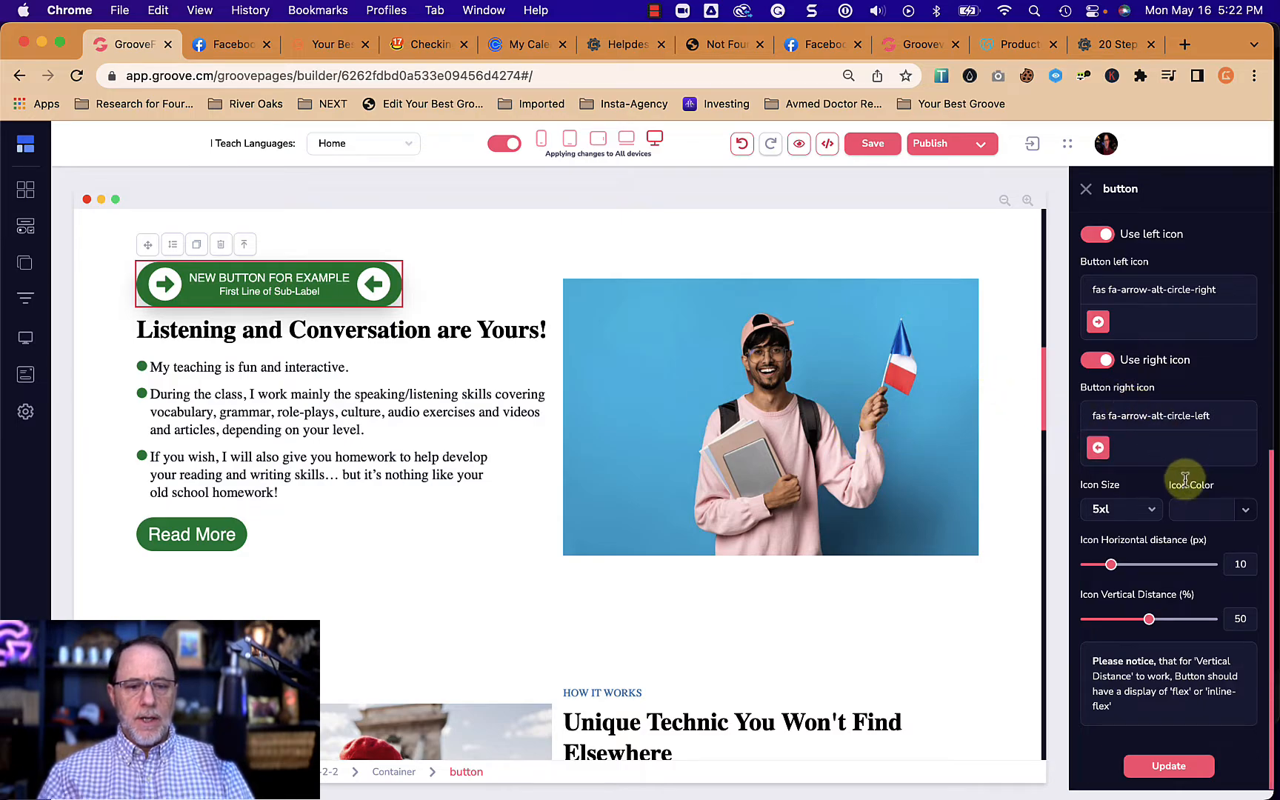
Increase the sub-labels to 3, fill in "Second Line of Sub-Label" and "Third Line of Sub-Label", and update the button
scroll(1186, 480, "up", 5)
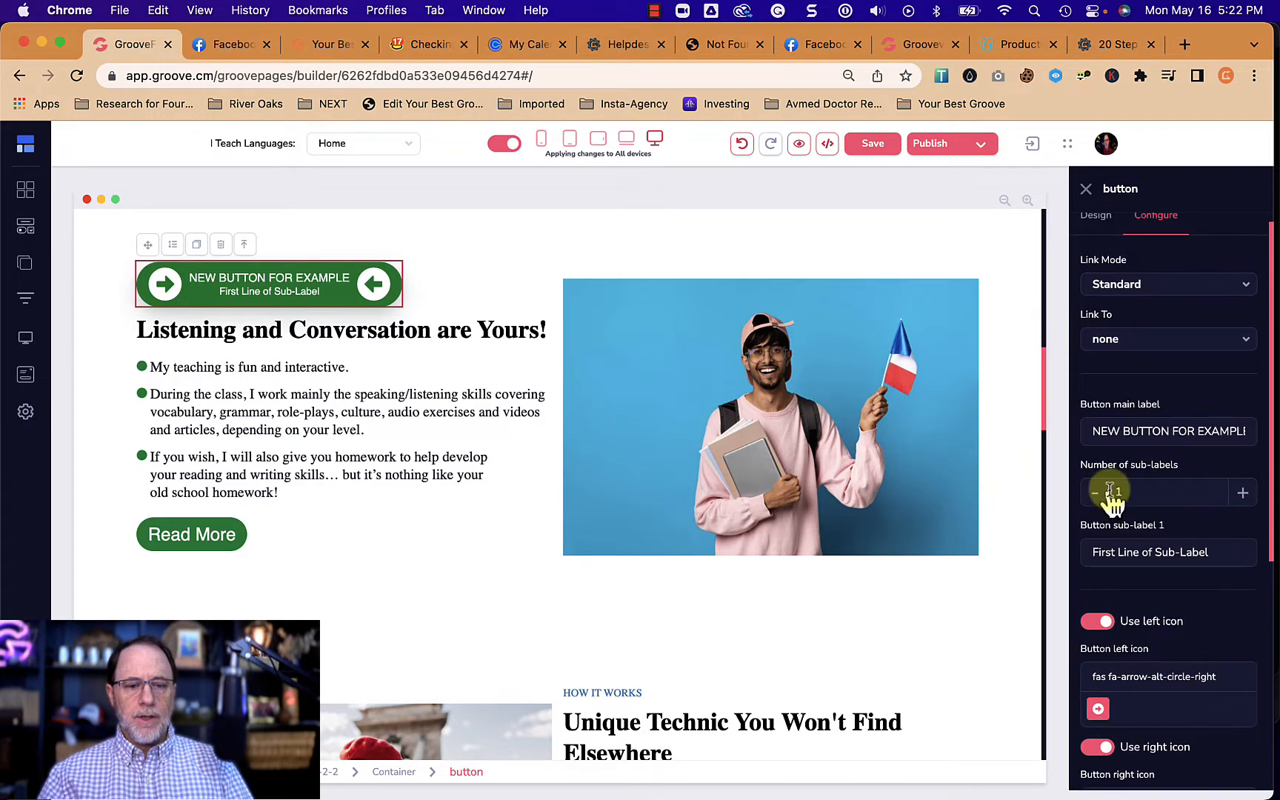
left_click(1243, 492)
left_click(1244, 491)
scroll(1243, 496, "down", 3)
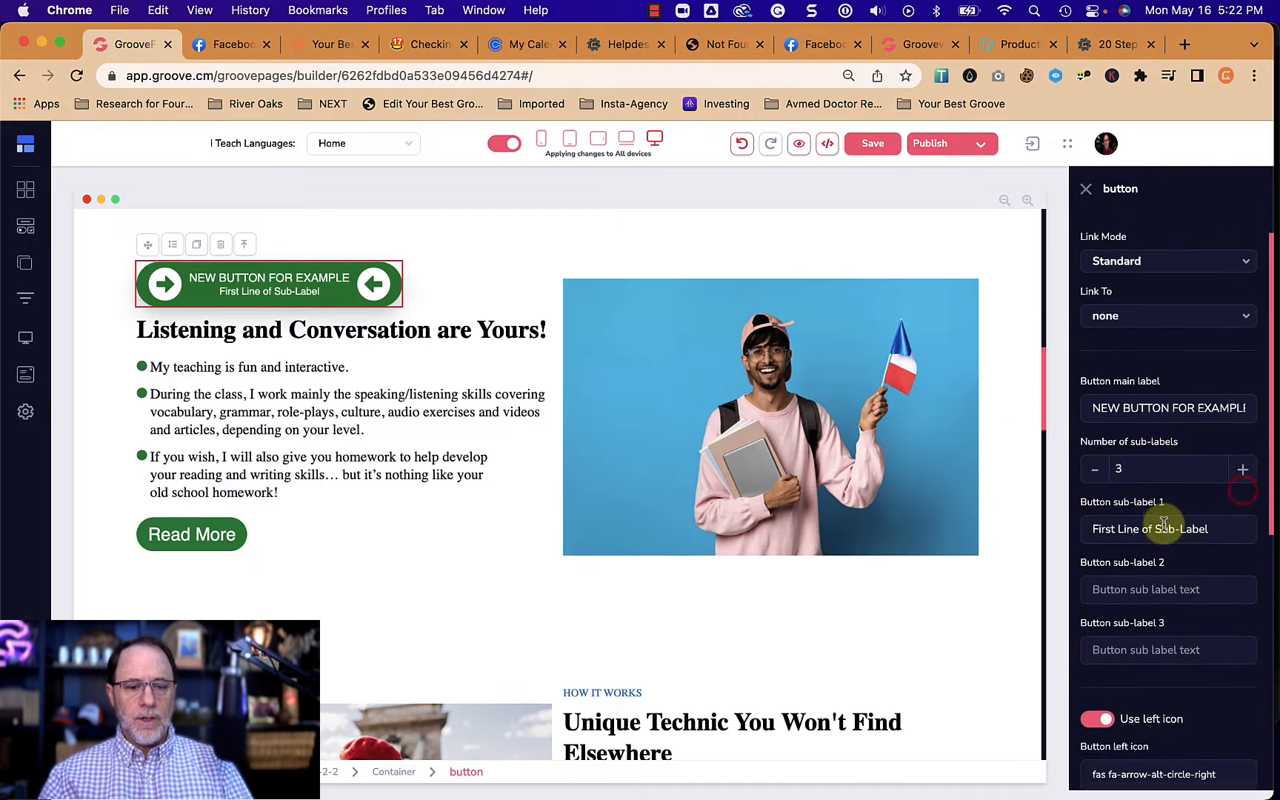
triple_click(1127, 369)
key("cmd+c")
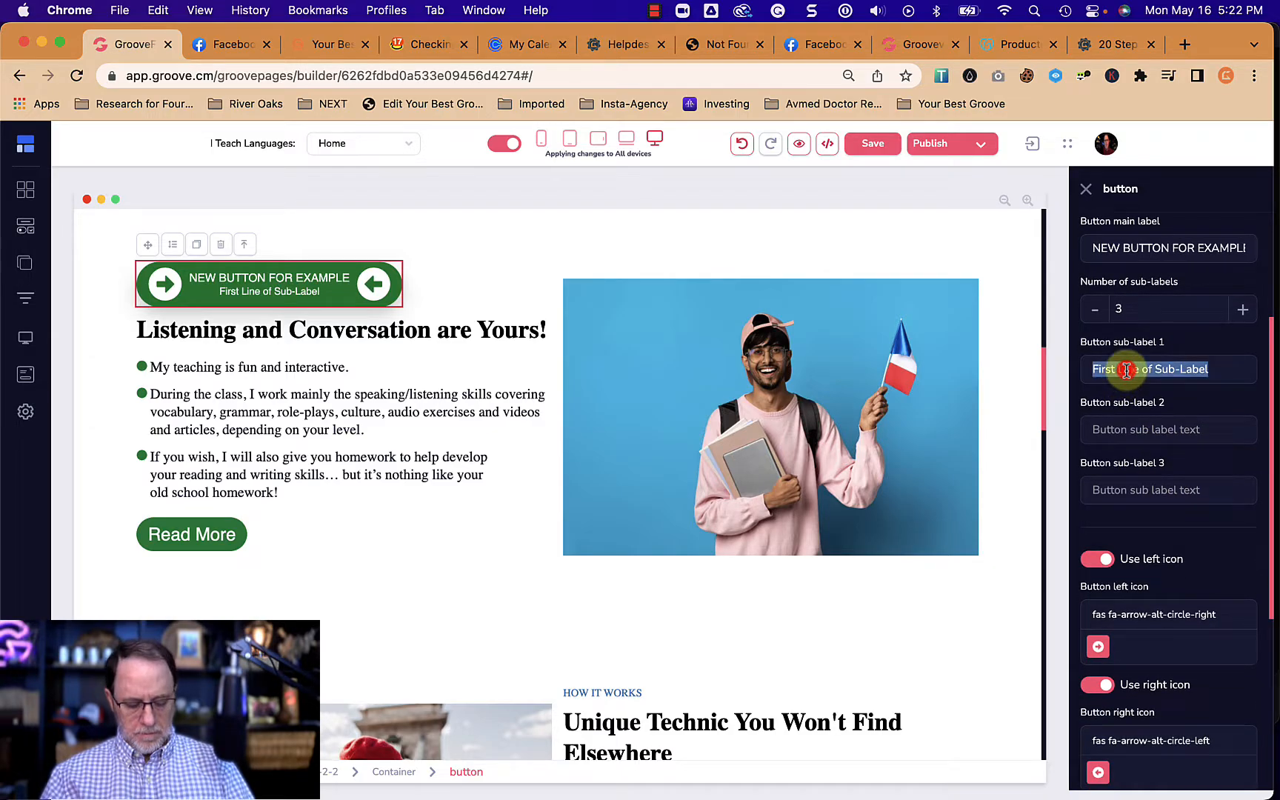
left_click(1124, 429)
key("cmd+v")
key("super+v")
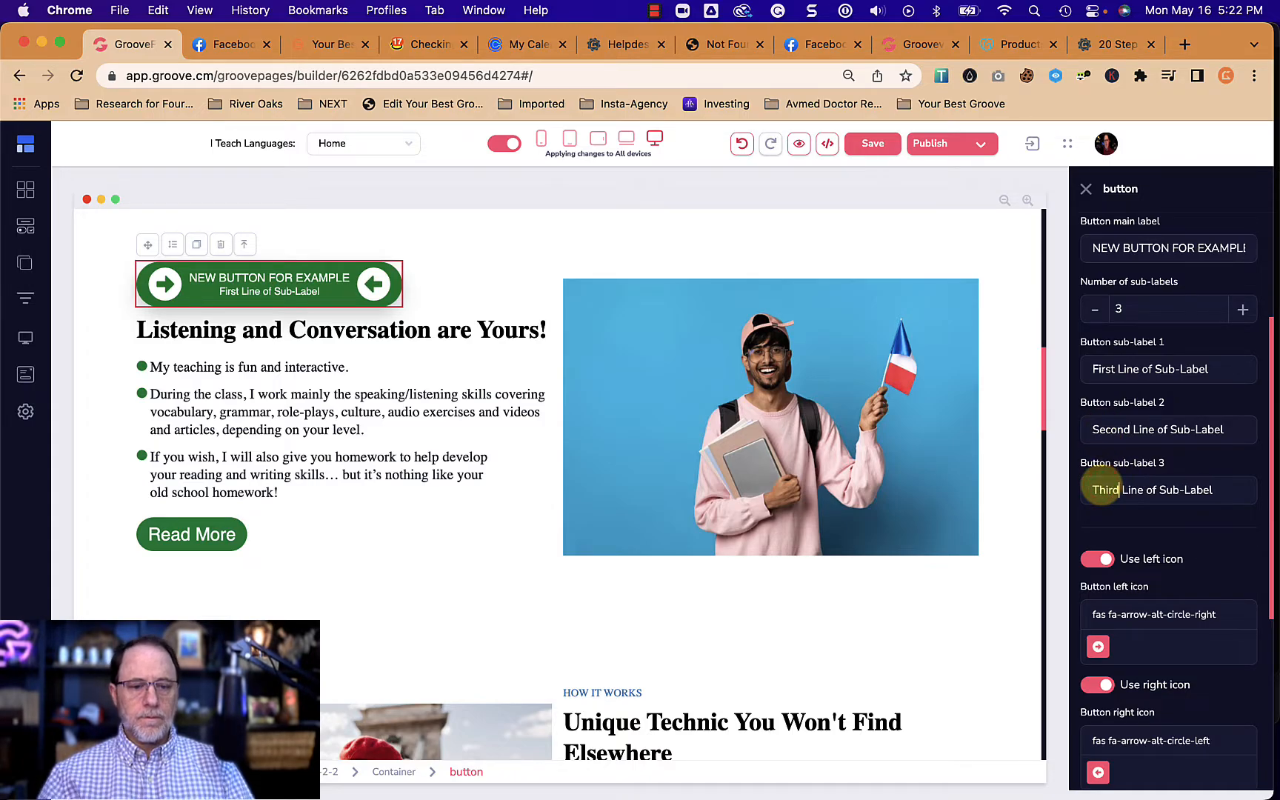
scroll(1104, 490, "down", 5)
left_click(1206, 765)
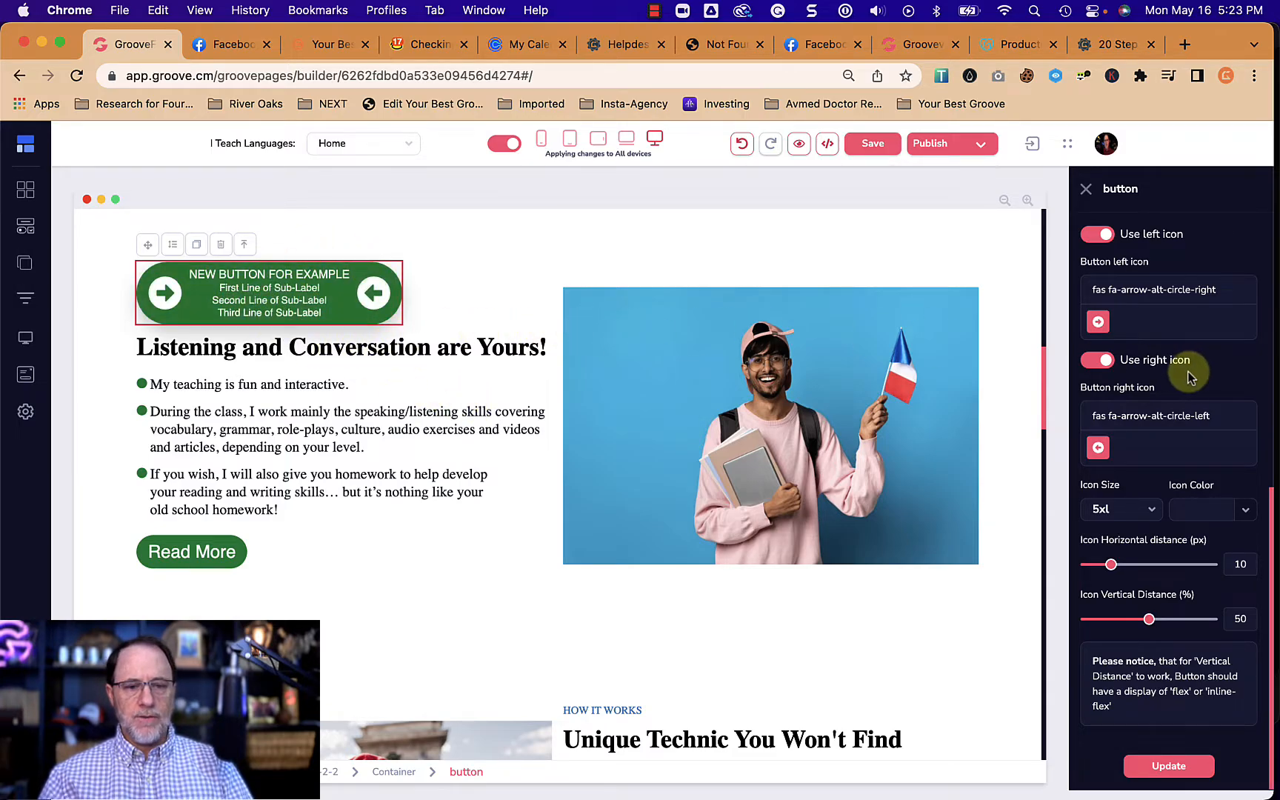
Set the text size of the new button's main label to 26 in its design settings
scroll(1190, 380, "up", 5)
left_click(1085, 231)
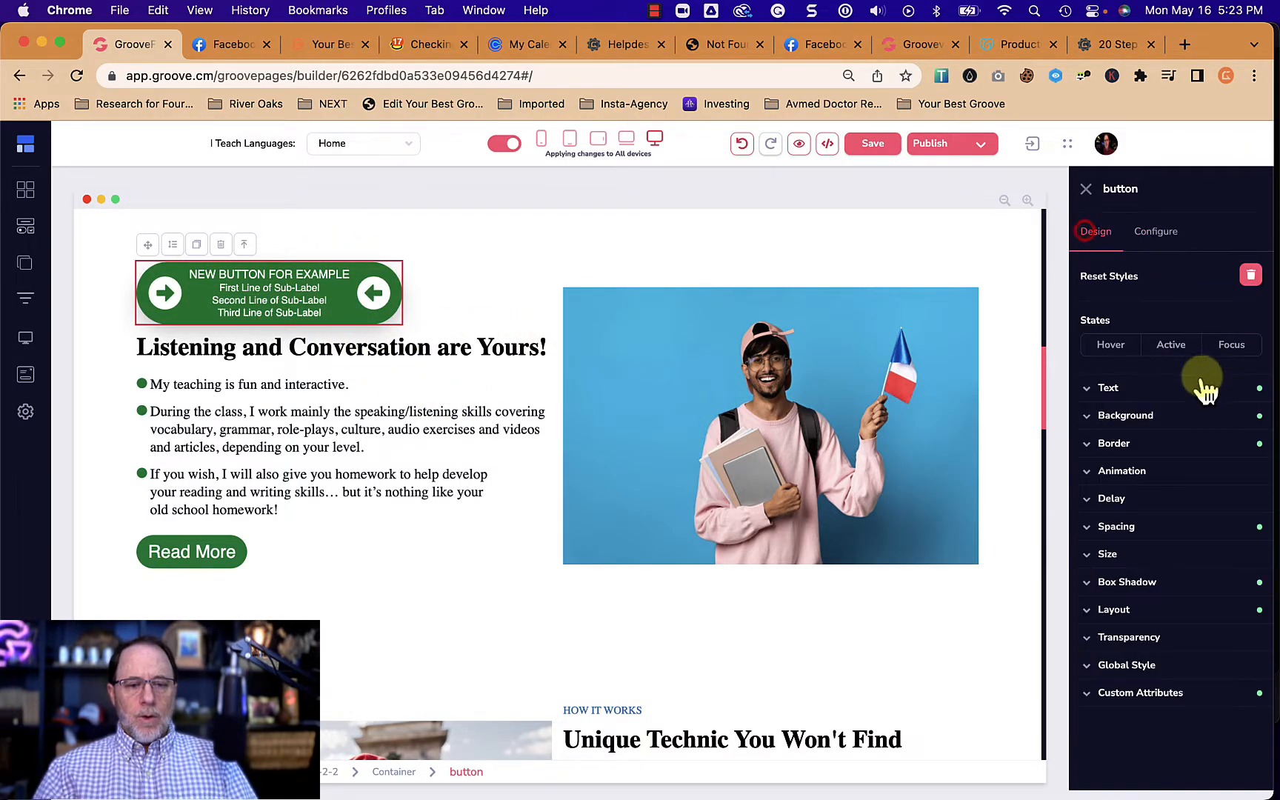
left_click(1128, 386)
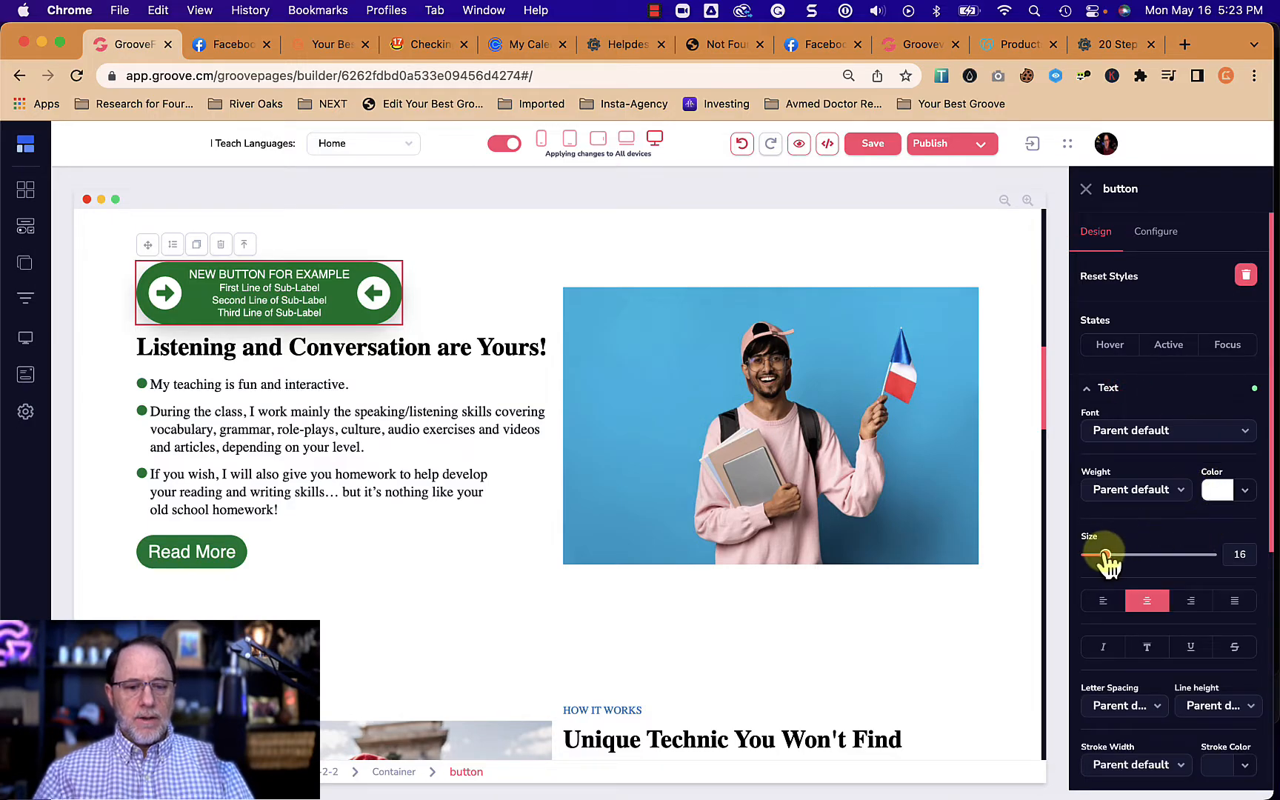
left_click_drag(1105, 554, 1119, 556)
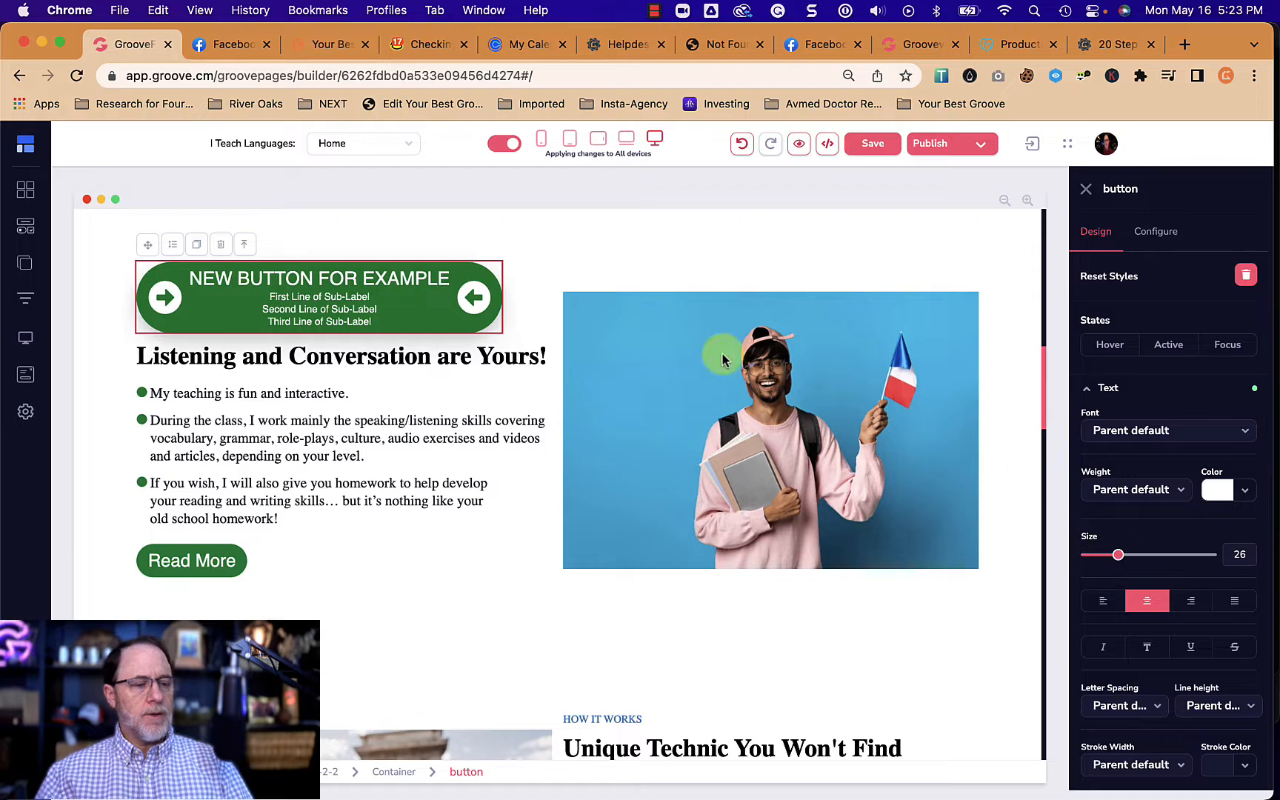